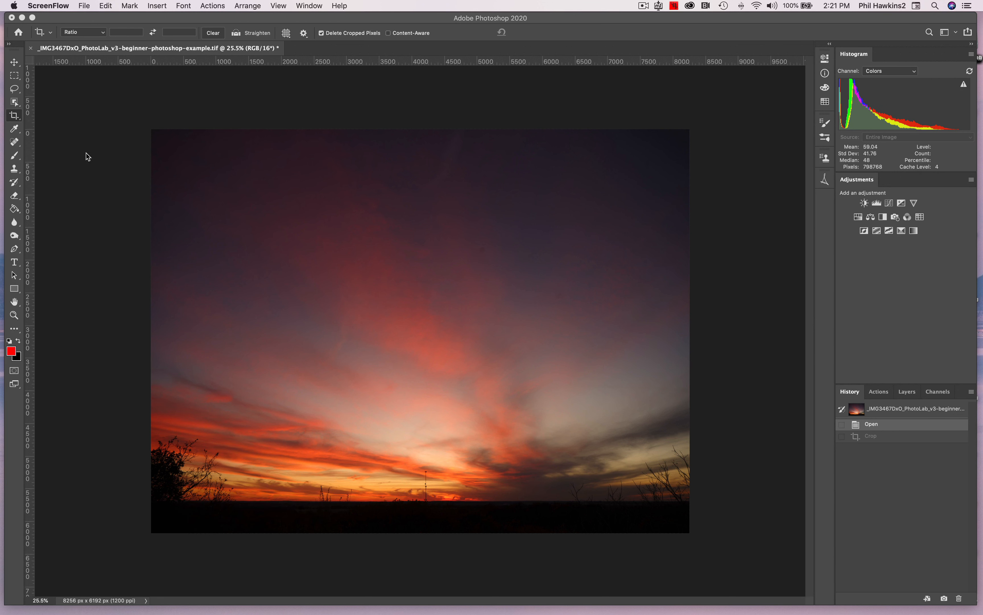
Step: Activate the Crop tool, pull the crop frame's upper-left corner slightly inward, and reset the frame
{"action": "left_click", "coordinate": [15, 117]}
{"action": "left_click", "coordinate": [15, 117]}
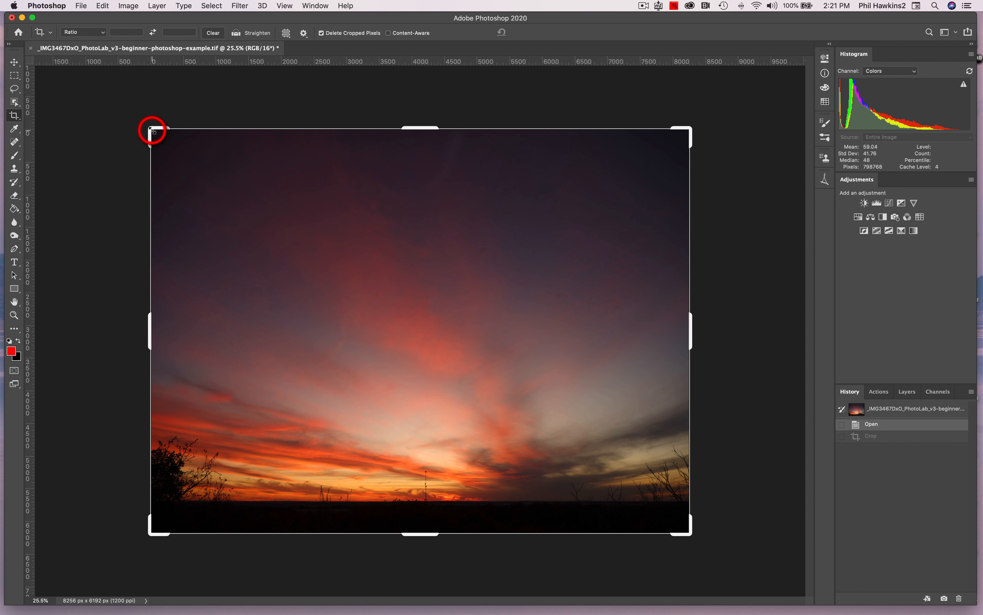
{"action": "mouse_move", "coordinate": [150, 129]}
{"action": "left_mouse_down"}
{"action": "mouse_move", "coordinate": [246, 212]}
{"action": "mouse_move", "coordinate": [259, 158]}
{"action": "mouse_move", "coordinate": [200, 161]}
{"action": "mouse_move", "coordinate": [191, 213]}
{"action": "mouse_move", "coordinate": [165, 215]}
{"action": "mouse_move", "coordinate": [159, 278]}
{"action": "mouse_move", "coordinate": [271, 237]}
{"action": "mouse_move", "coordinate": [323, 160]}
{"action": "mouse_move", "coordinate": [371, 134]}
{"action": "mouse_move", "coordinate": [360, 152]}
{"action": "mouse_move", "coordinate": [229, 167]}
{"action": "mouse_move", "coordinate": [164, 137]}
{"action": "left_mouse_up"}
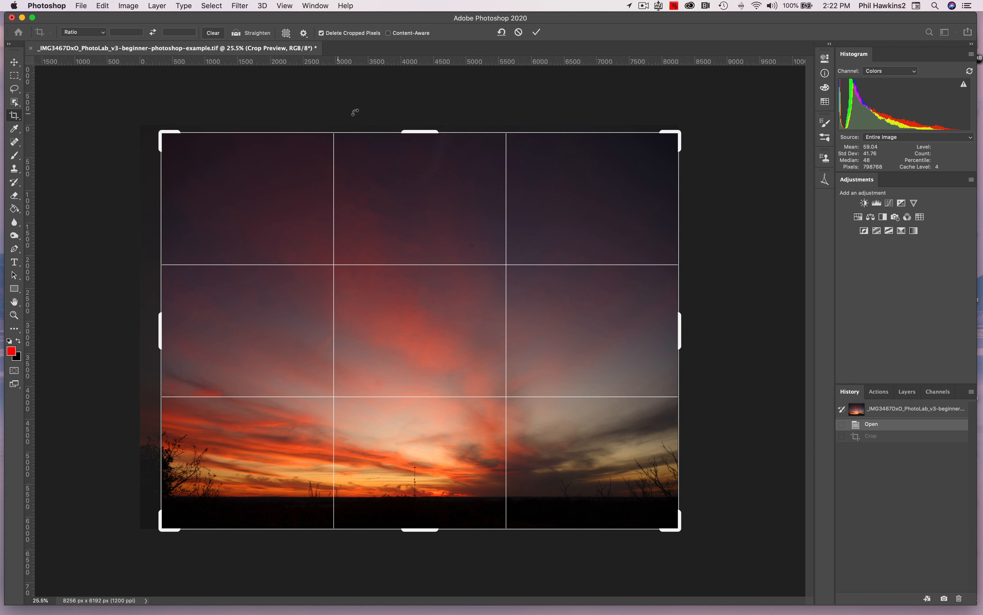
{"action": "left_click", "coordinate": [503, 35]}
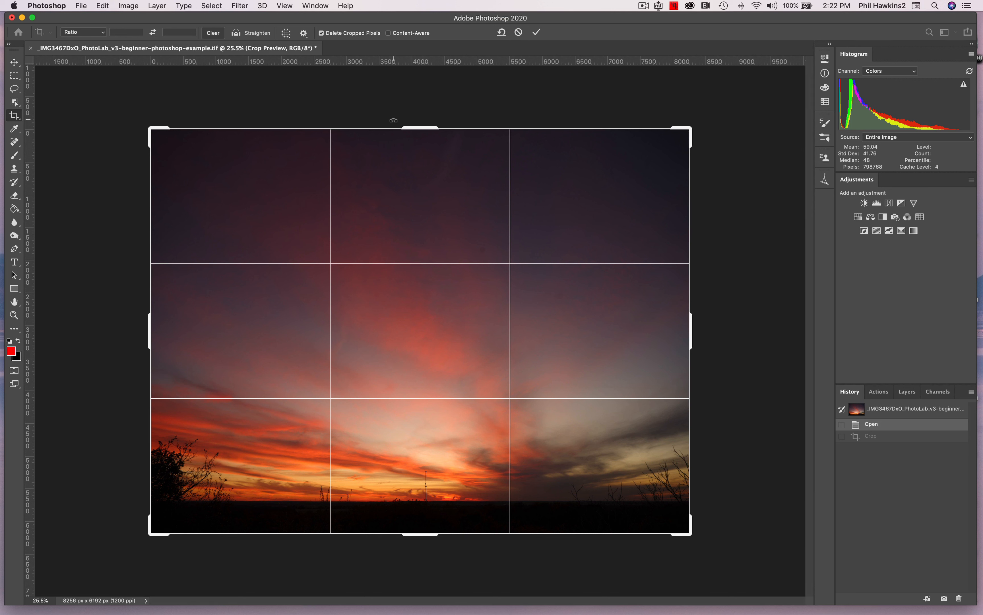
Step: Lower the crop frame's top edge to cut away the dark upper sky, and reset the crop frame
{"action": "left_click_drag", "start_coordinate": [413, 127], "coordinate": [414, 223]}
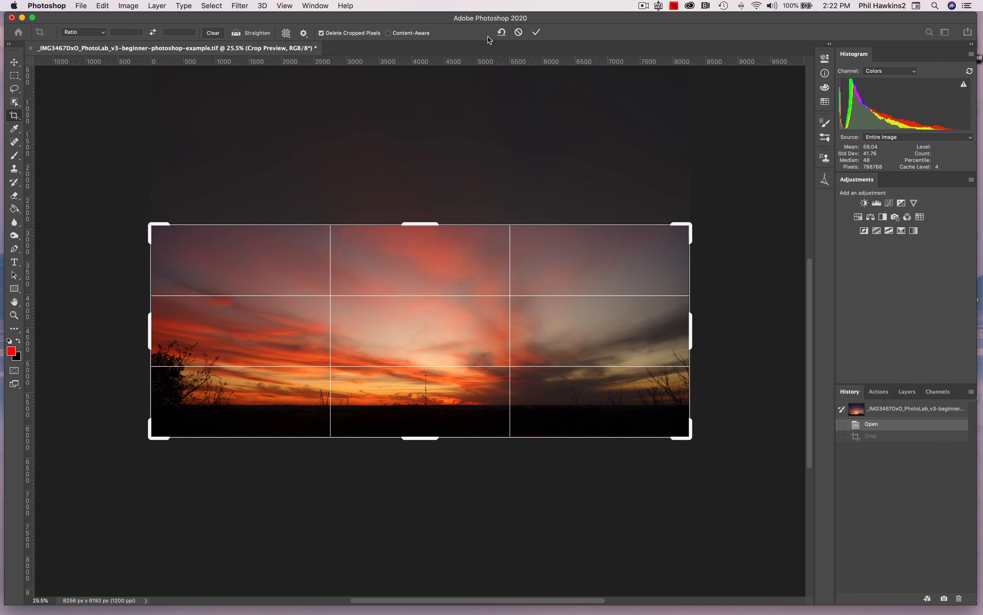
{"action": "left_click", "coordinate": [503, 35]}
{"action": "left_click", "coordinate": [503, 32]}
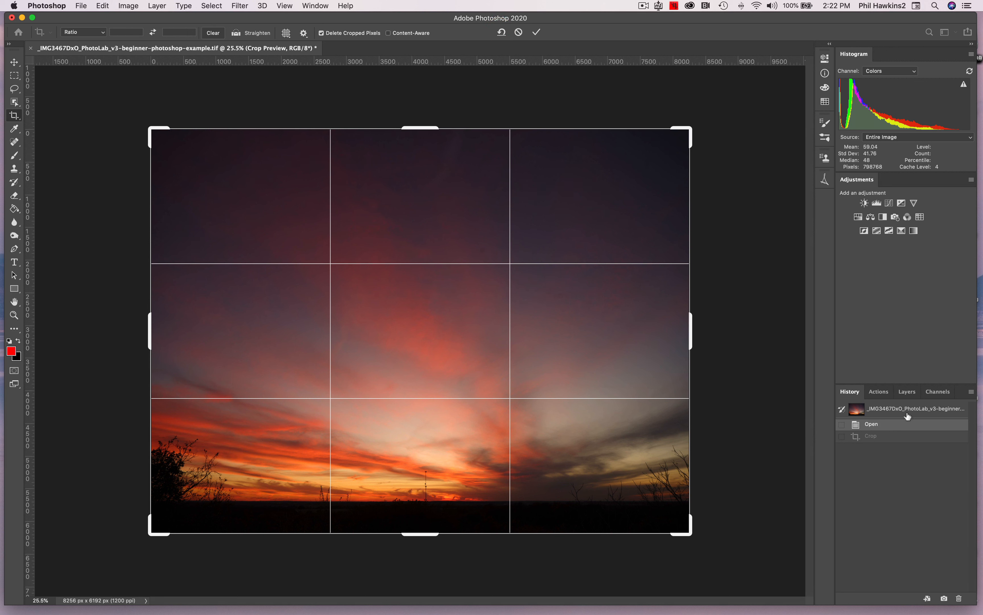
{"action": "left_click", "coordinate": [902, 424]}
Step: Switch the crop preset to W x H x Resolution and crop the photo to 8 x 10 in at 300 px/in
{"action": "left_click", "coordinate": [97, 33]}
{"action": "left_click", "coordinate": [98, 33]}
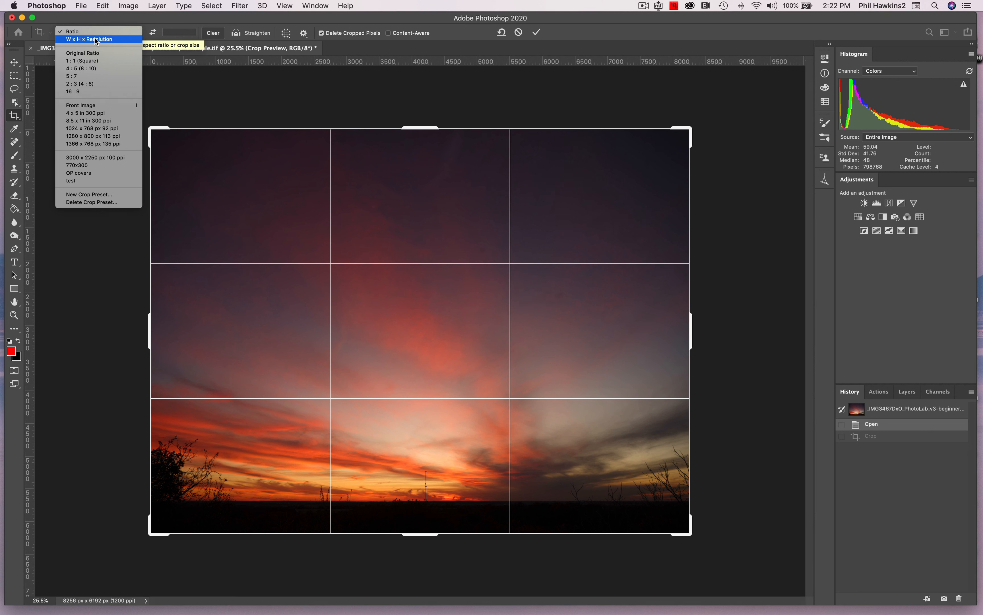
{"action": "left_click", "coordinate": [94, 39]}
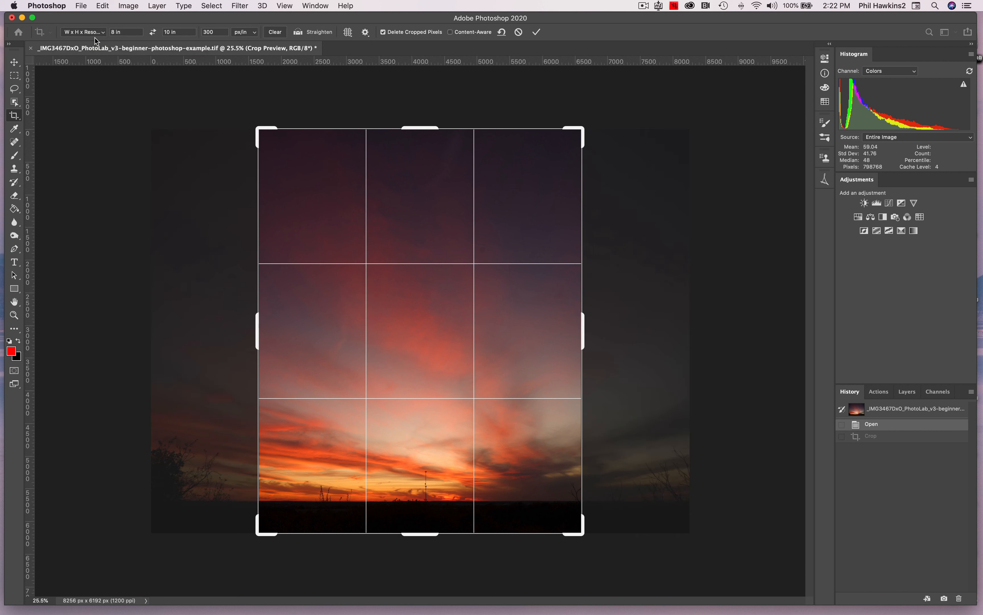
{"action": "left_click", "coordinate": [124, 32]}
{"action": "key", "text": "Return"}
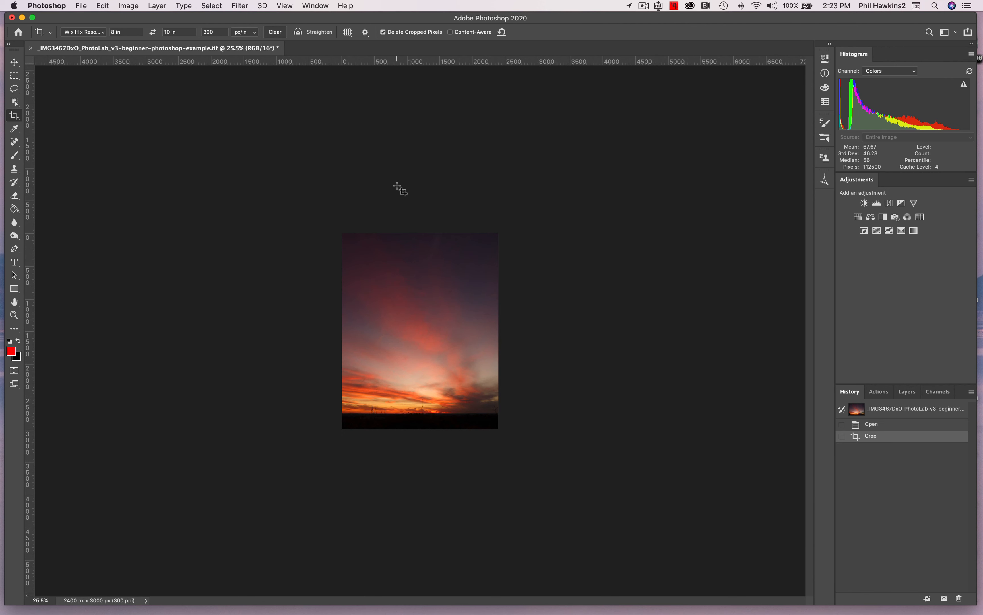
Step: Check the cropped photo's dimensions and resolution in Image Size, and restore the uncropped Open state from the history
{"action": "left_click", "coordinate": [128, 5]}
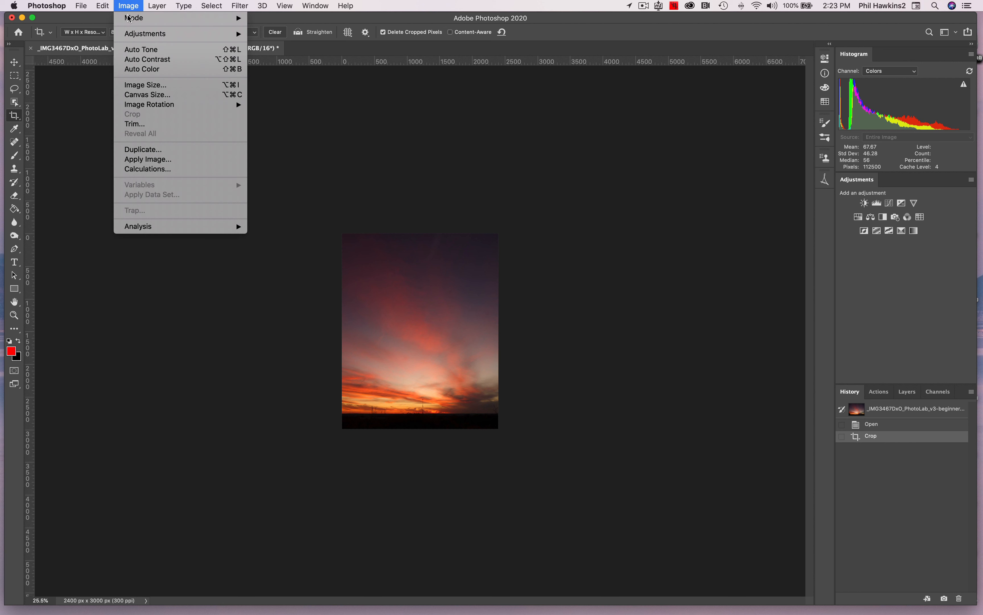
{"action": "left_click", "coordinate": [130, 85]}
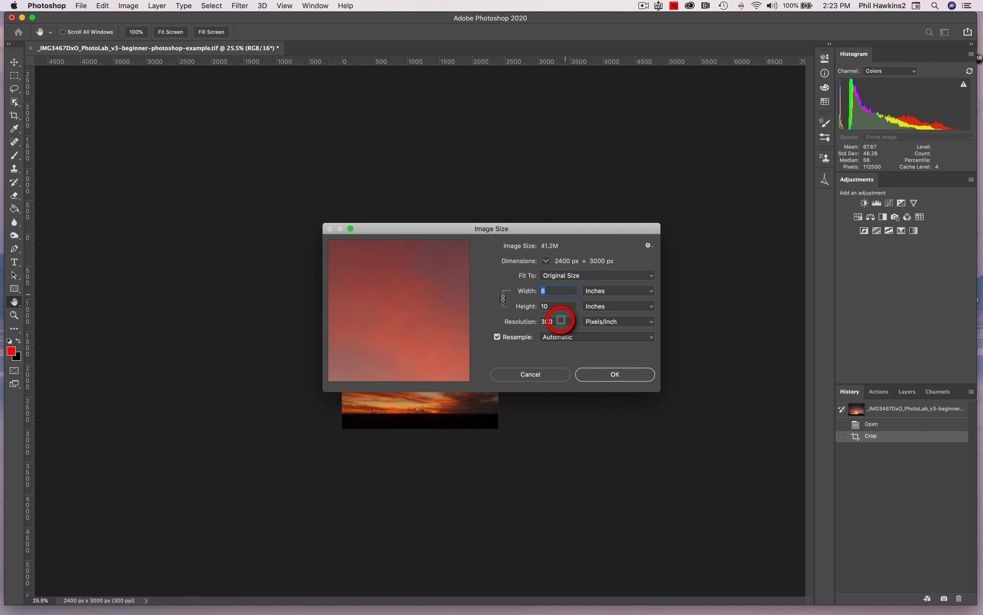
{"action": "left_click", "coordinate": [535, 376]}
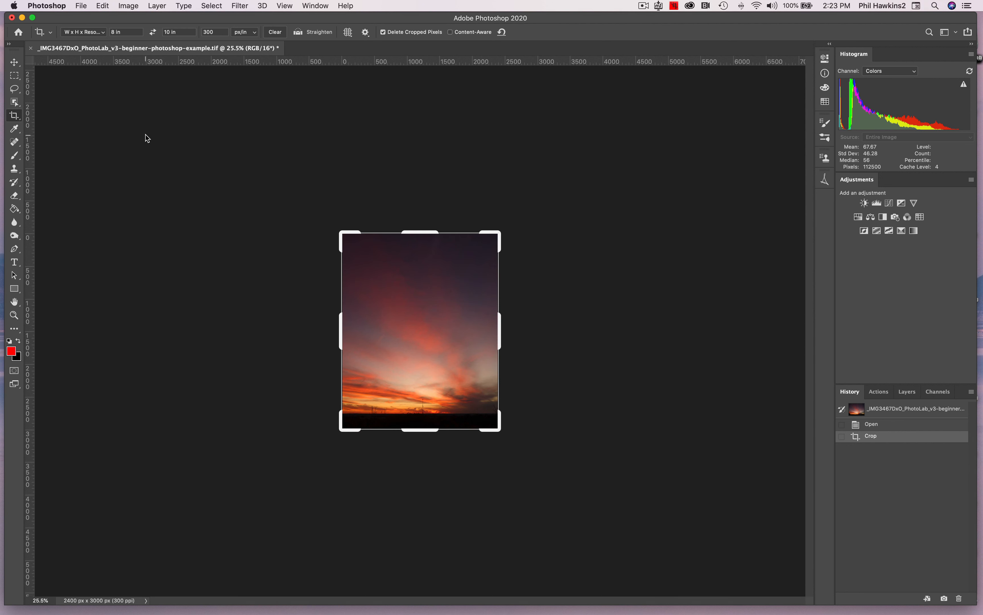
{"action": "left_click", "coordinate": [928, 425]}
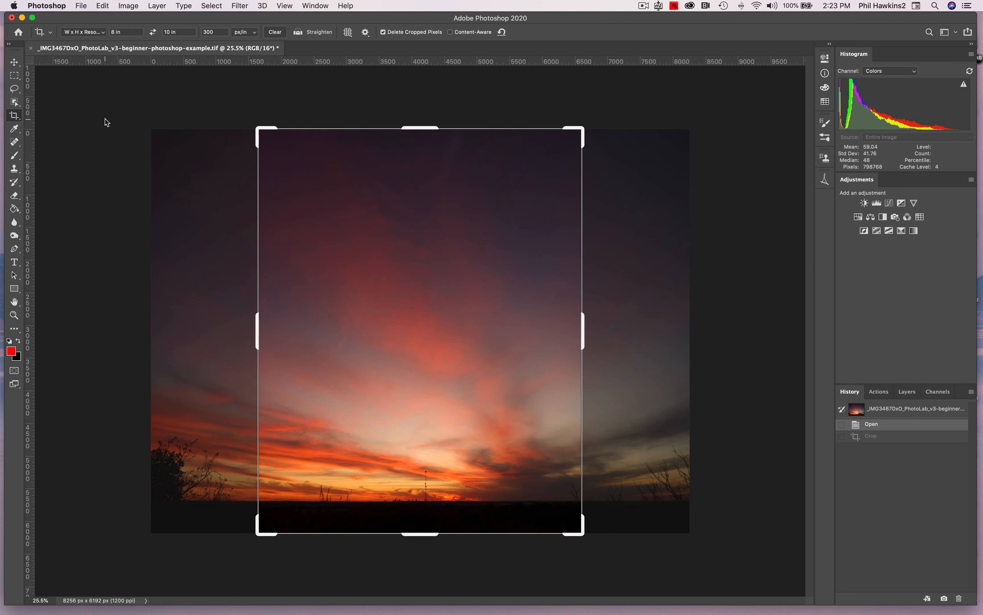
Step: Swap the crop width and height back and forth between 10 x 8 in and 8 x 10 in, ending on 8 x 10 in
{"action": "left_click", "coordinate": [154, 33]}
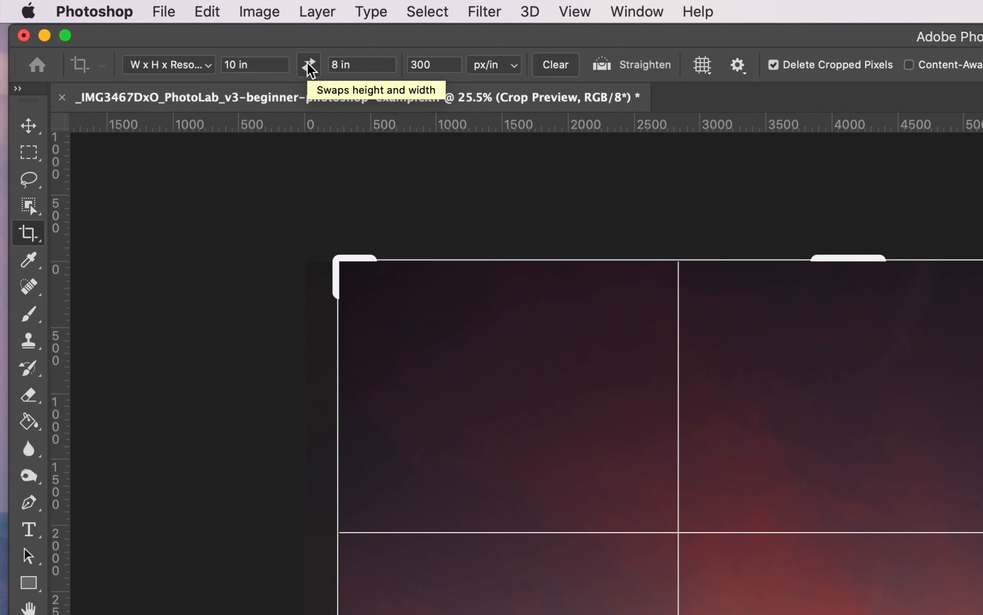
{"action": "left_click", "coordinate": [311, 70]}
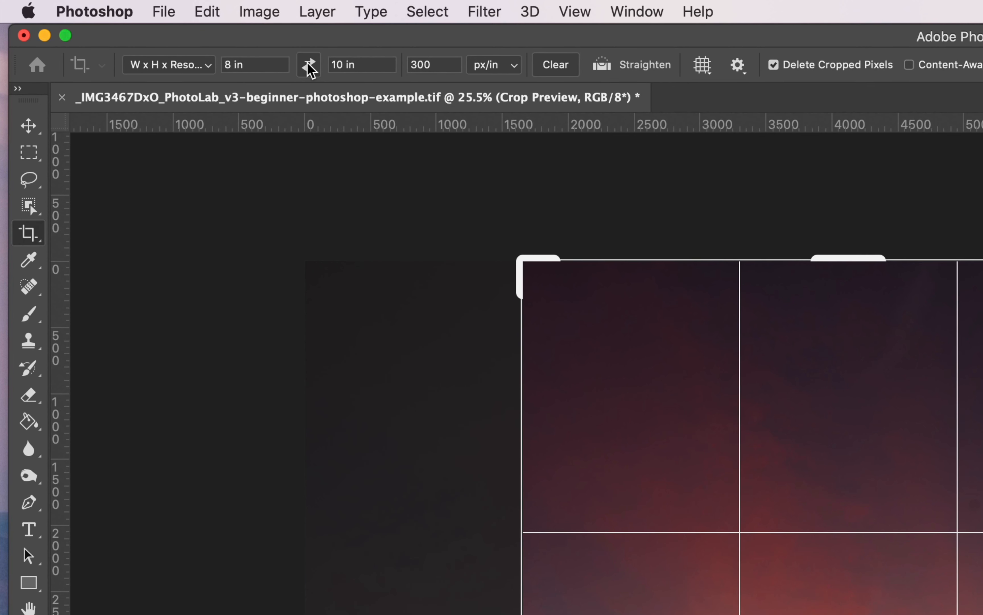
{"action": "left_click", "coordinate": [311, 70]}
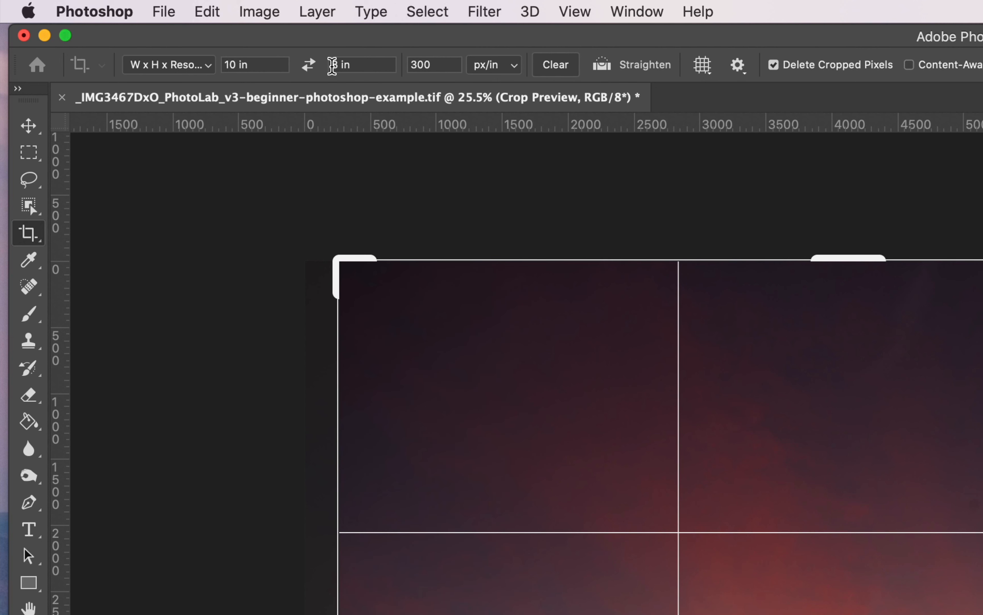
{"action": "left_click", "coordinate": [311, 70]}
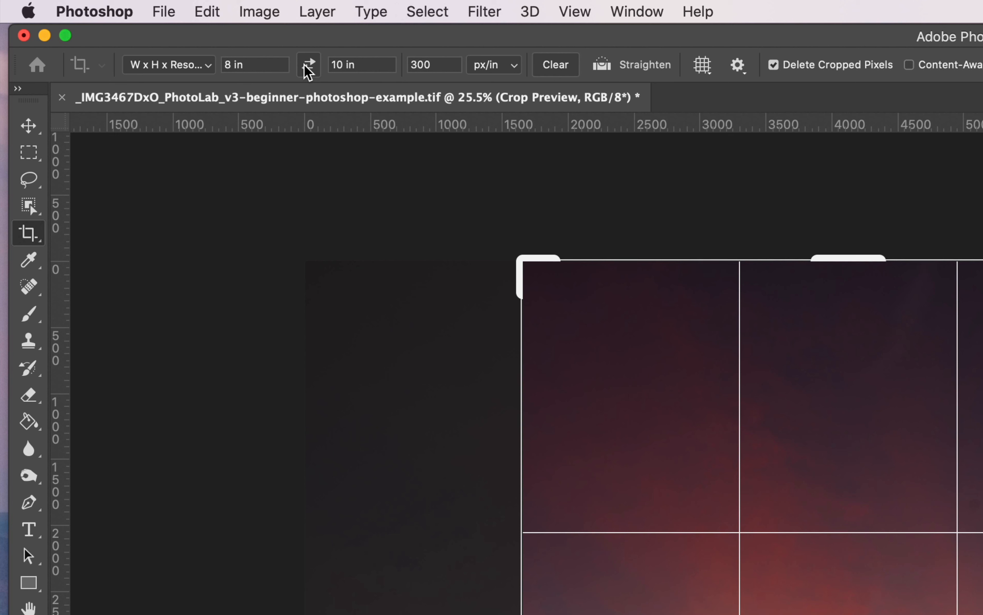
Step: Set the crop width to 9 in, swap the orientation and back, and crop the photo to 9 x 10 in
{"action": "left_click_drag", "start_coordinate": [263, 65], "coordinate": [191, 69]}
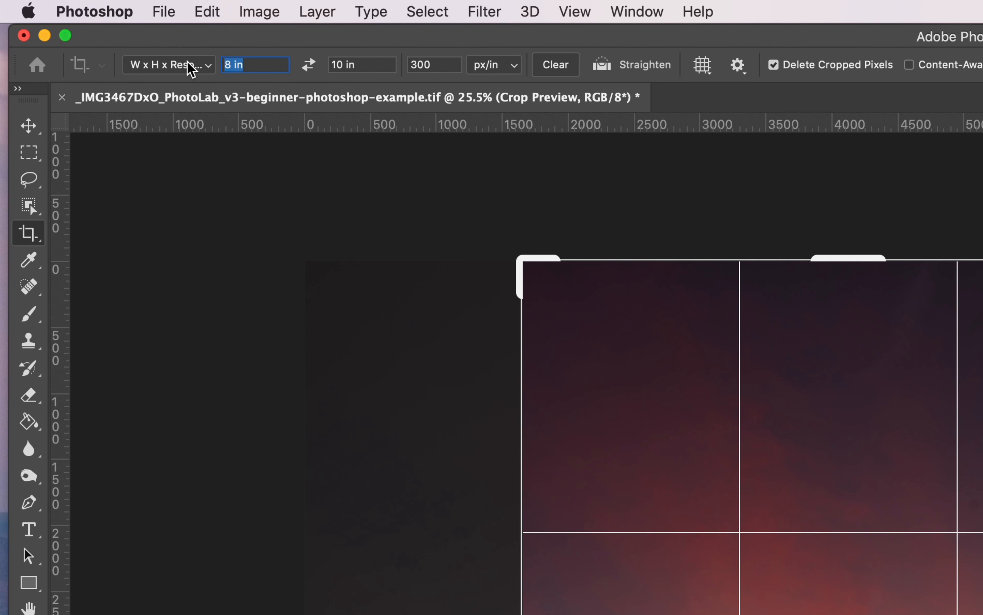
{"action": "type", "text": "9"}
{"action": "key", "text": "Tab"}
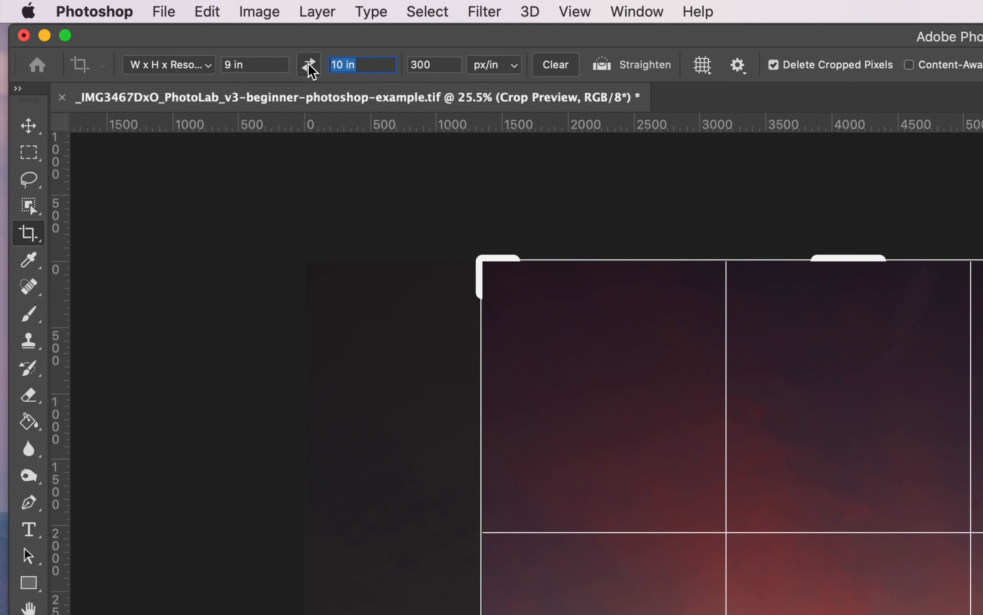
{"action": "left_click", "coordinate": [308, 65]}
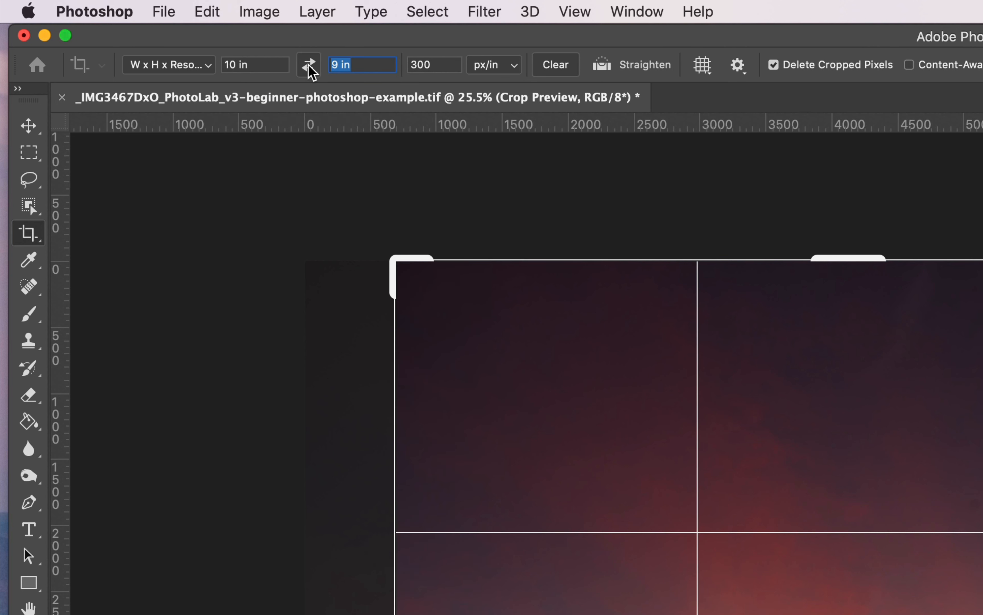
{"action": "left_click", "coordinate": [308, 65]}
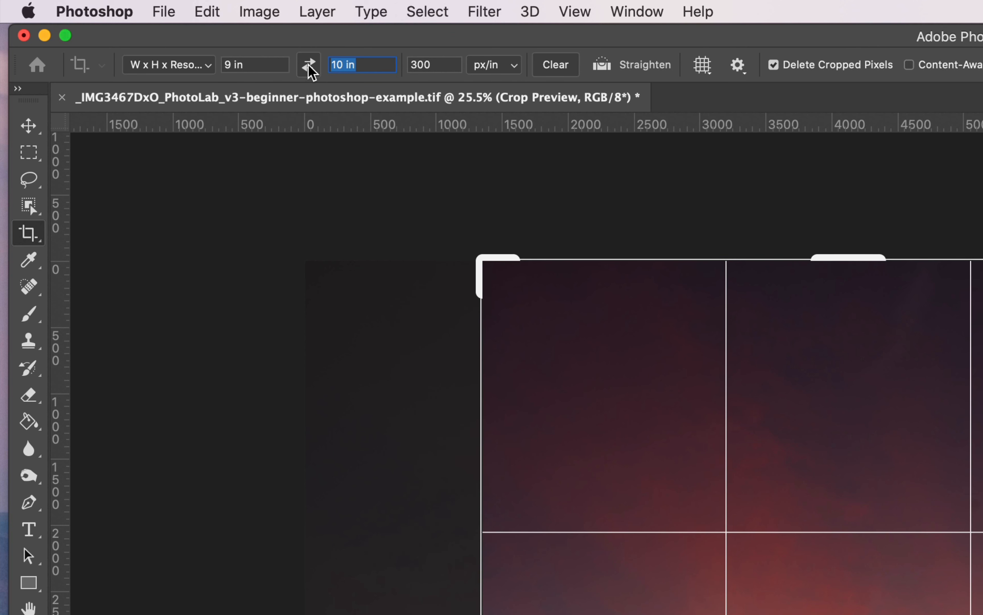
{"action": "key", "text": "Return"}
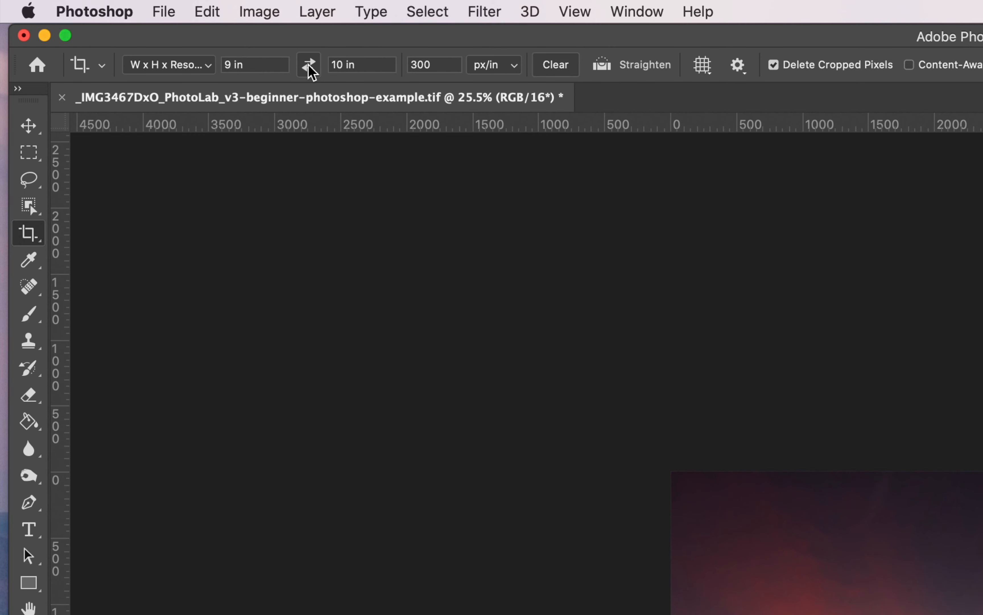
Step: Check the dimensions of the 9 x 10 in crop in Image Size, and restore the photo's Open state from the history
{"action": "left_click", "coordinate": [260, 12]}
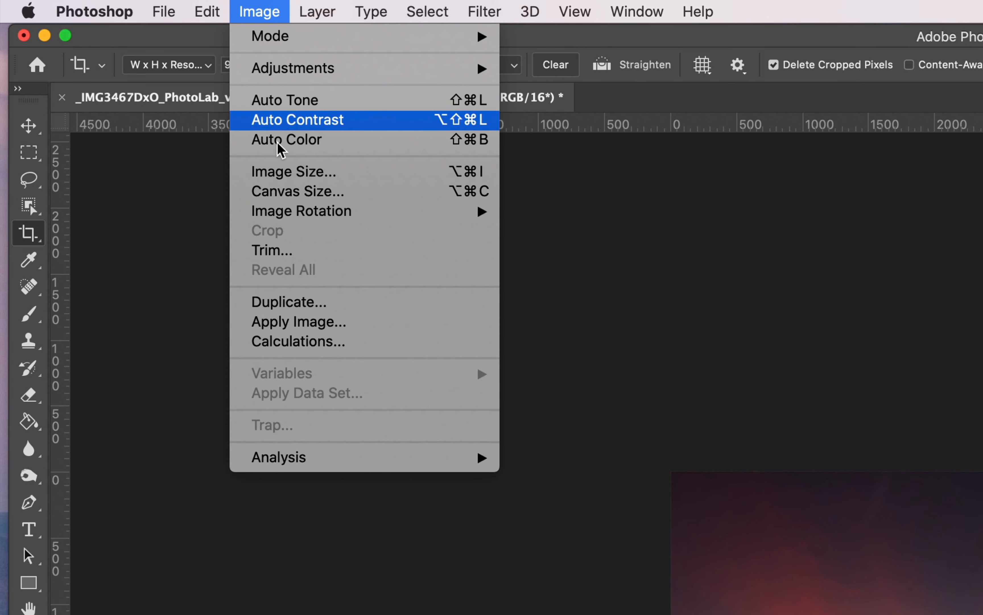
{"action": "left_click", "coordinate": [285, 171]}
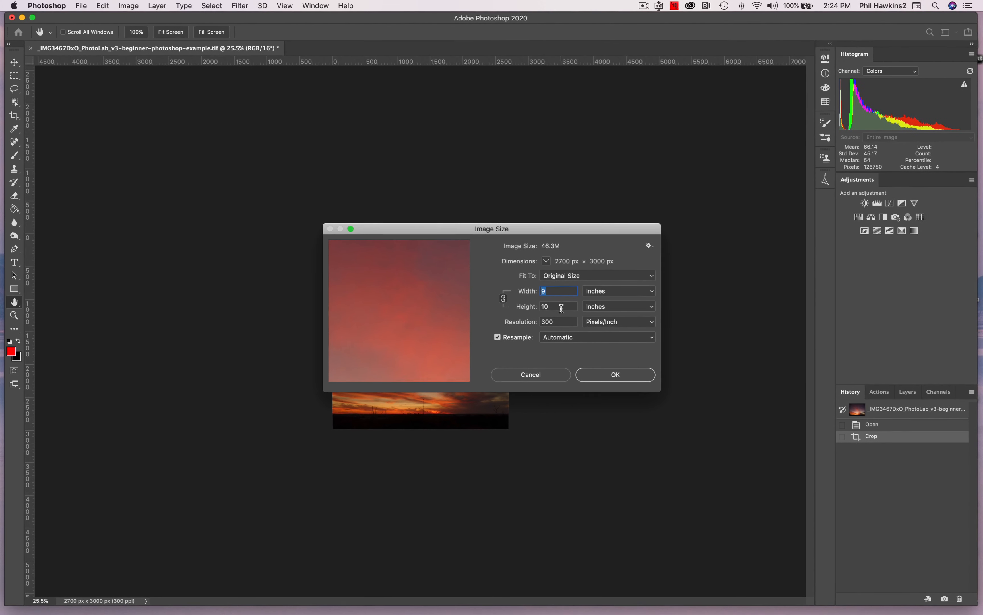
{"action": "left_click", "coordinate": [544, 372]}
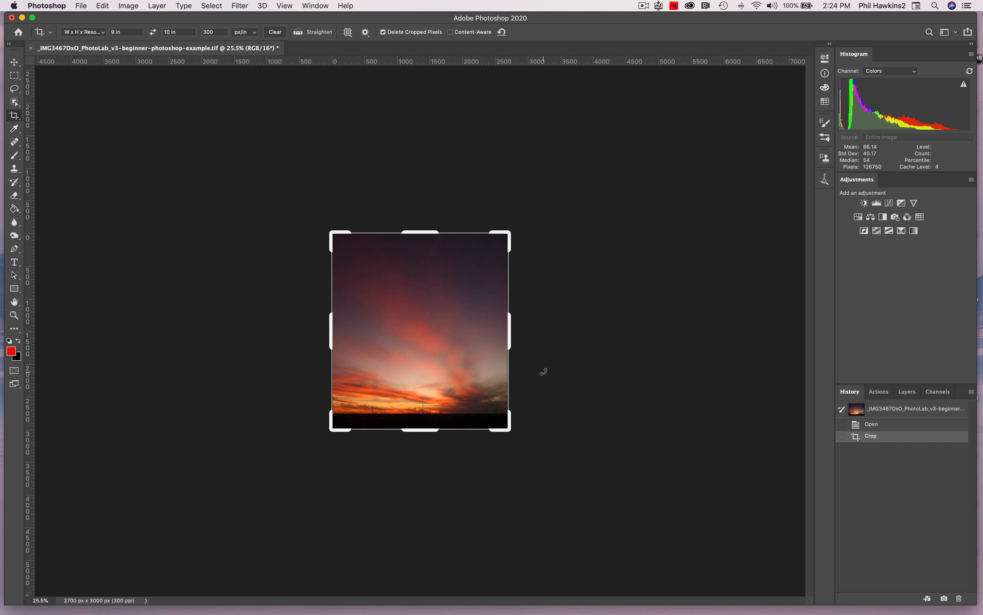
{"action": "left_click", "coordinate": [877, 425]}
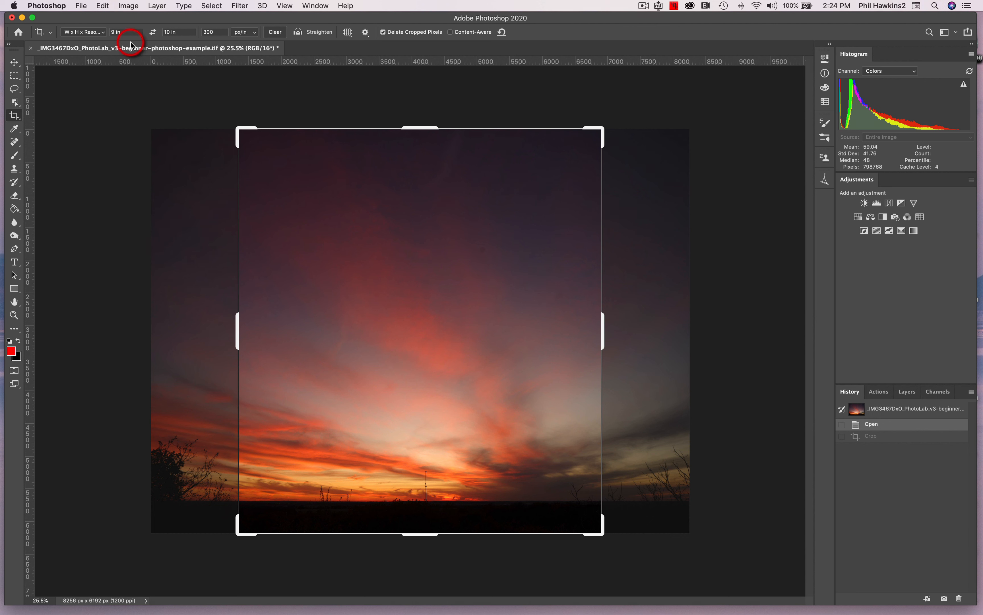
Step: Set the crop width to 8 in
{"action": "left_click", "coordinate": [127, 32]}
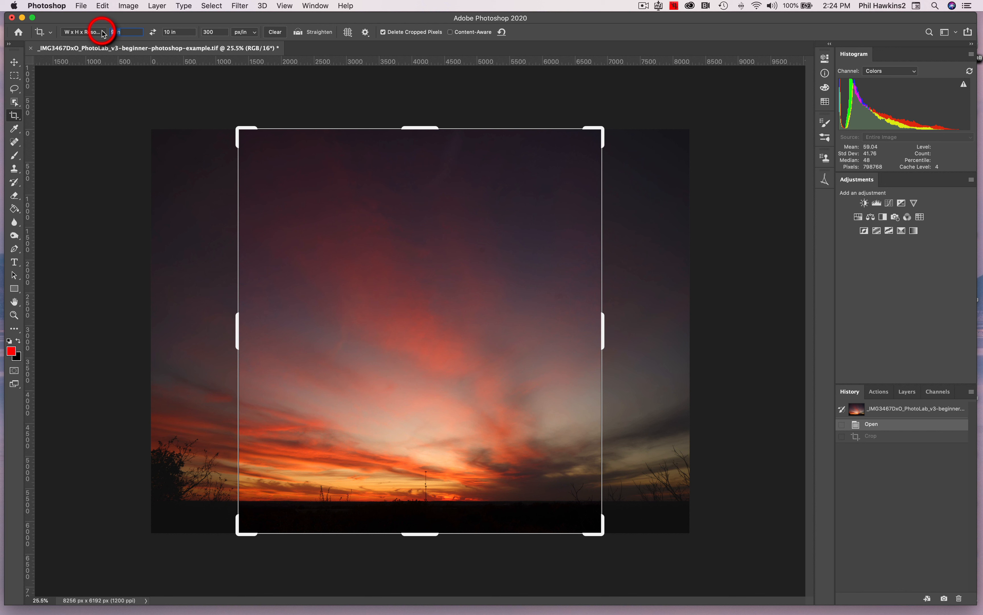
{"action": "type", "text": "8"}
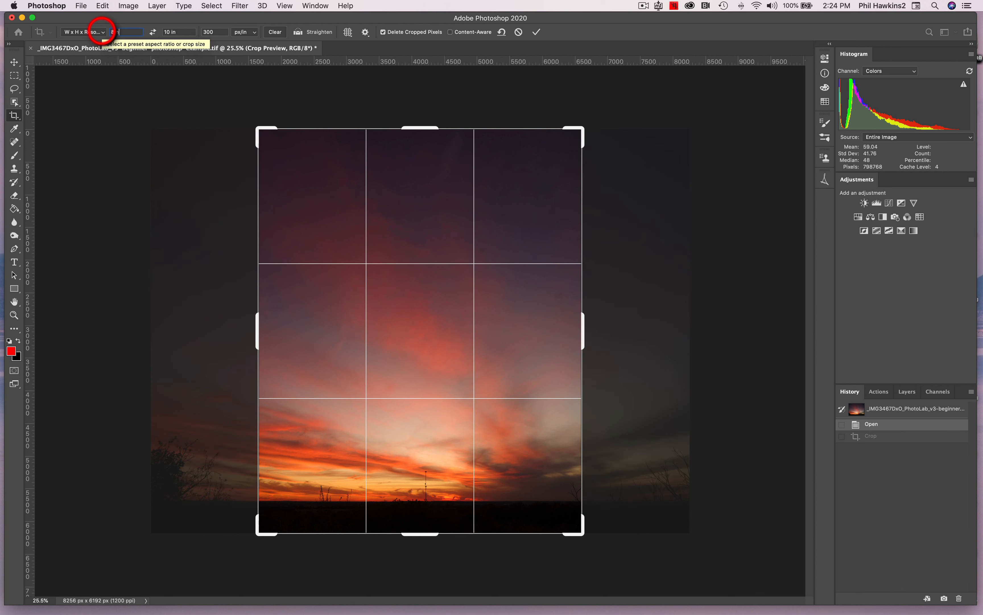
{"action": "key", "text": "Tab"}
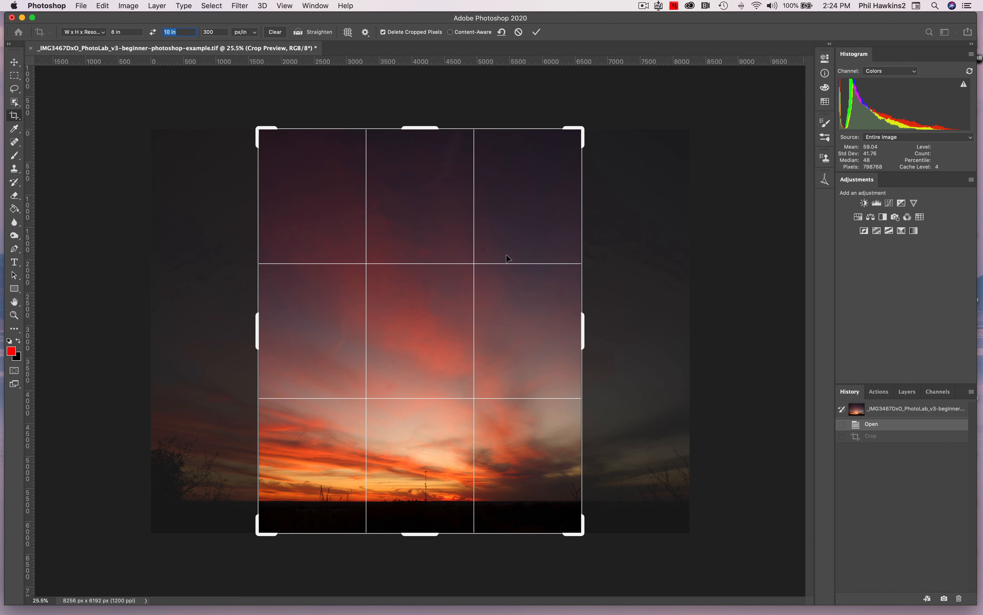
Step: Try cropping to a small 8 x 10 in area of the horizon left of the antenna mast, and restore the uncropped Open state
{"action": "left_click", "coordinate": [581, 130]}
{"action": "left_click_drag", "start_coordinate": [581, 129], "coordinate": [468, 258]}
{"action": "left_click_drag", "start_coordinate": [454, 279], "coordinate": [452, 279]}
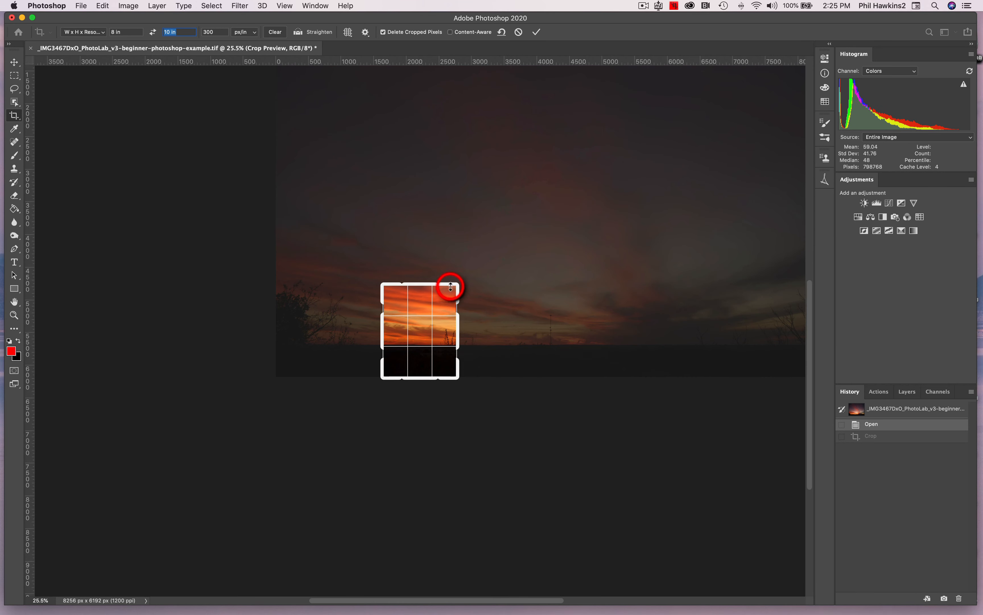
{"action": "key", "text": "Return"}
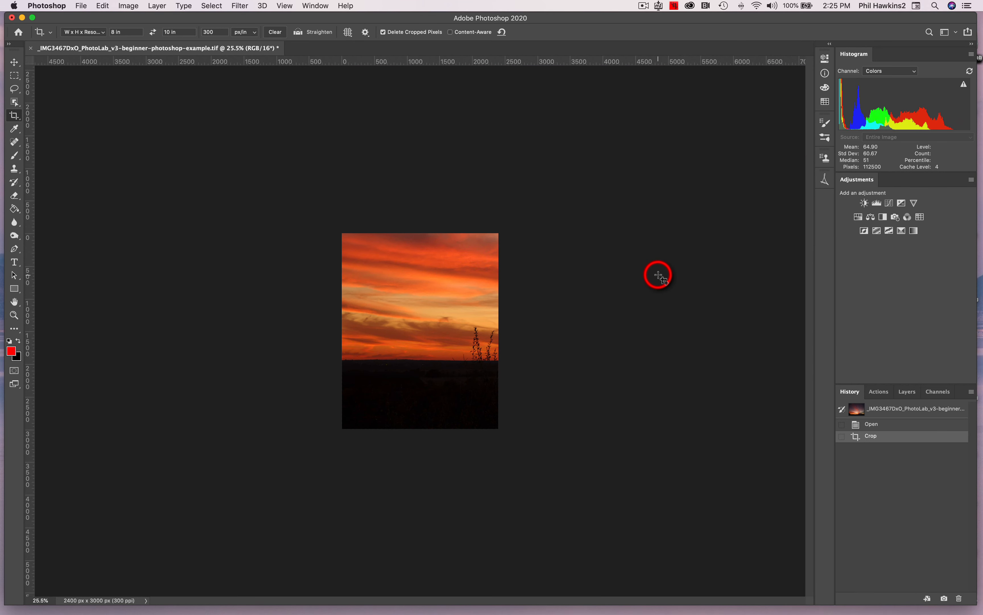
{"action": "left_click", "coordinate": [890, 427]}
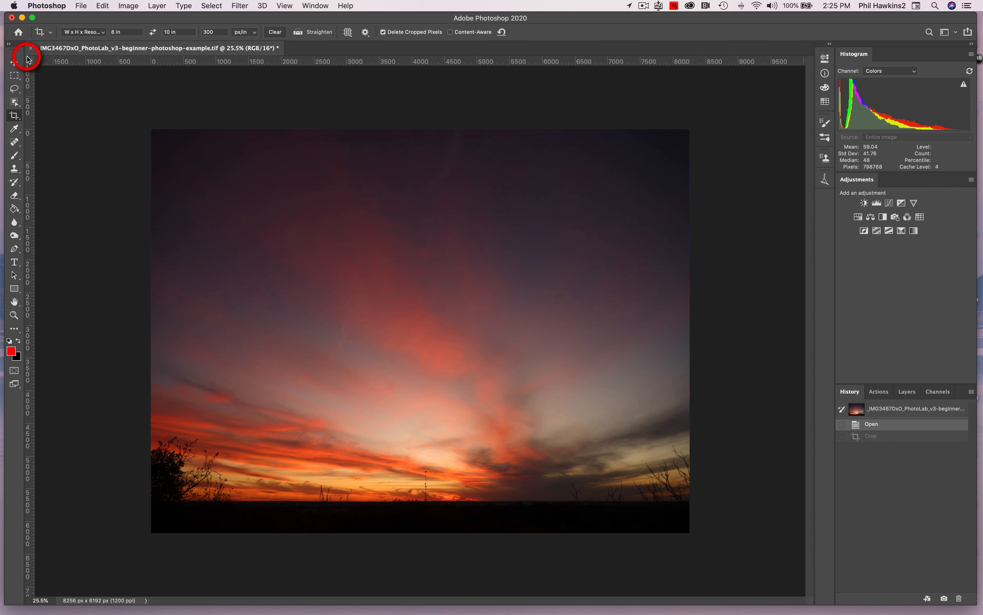
Step: Shrink the crop frame to a small area around the antenna mast on the horizon and apply the 8 x 10 in crop at 300 px/in
{"action": "left_click", "coordinate": [361, 313]}
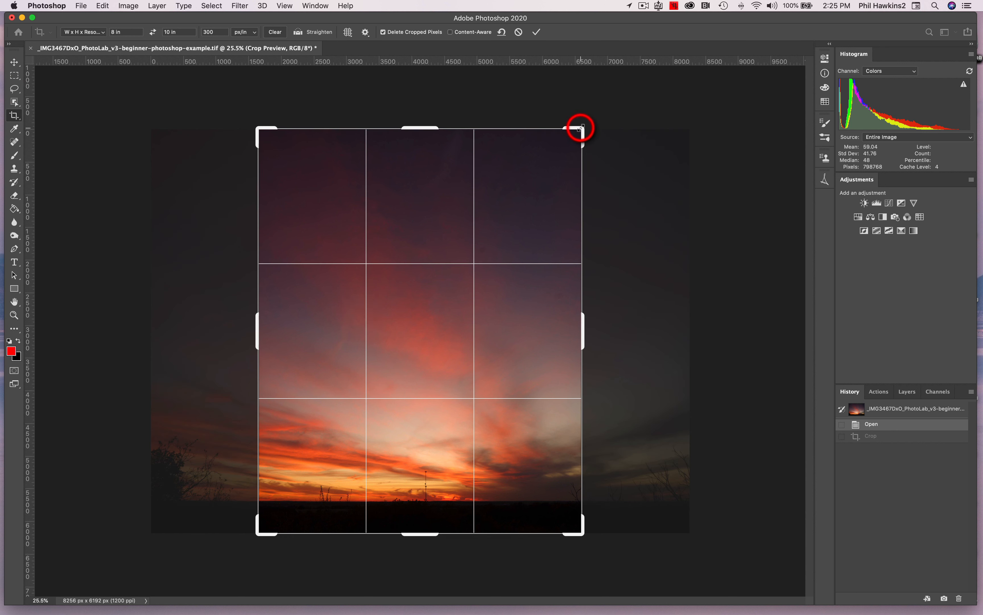
{"action": "left_click_drag", "start_coordinate": [580, 128], "coordinate": [337, 301]}
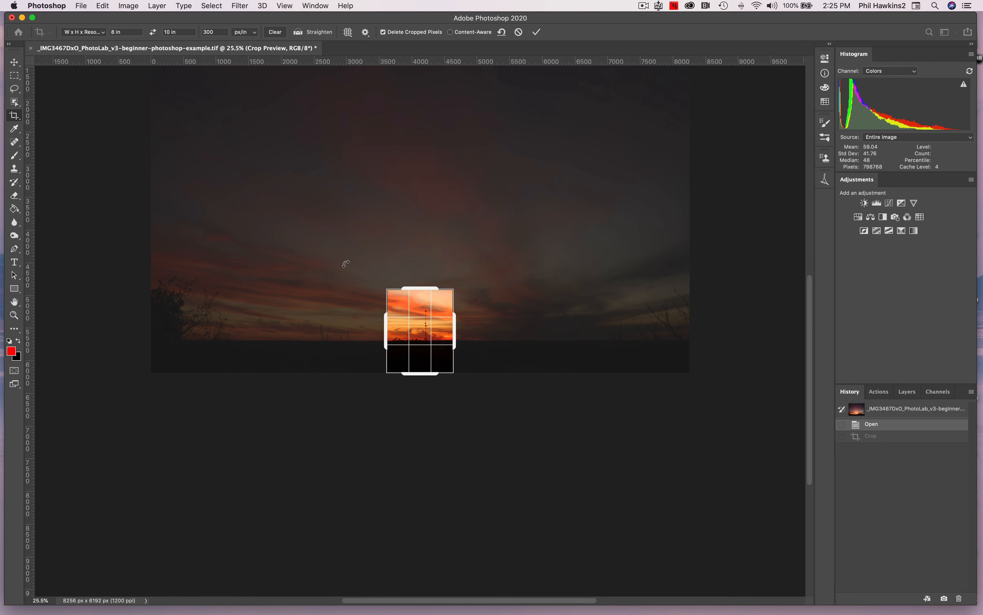
{"action": "left_click_drag", "start_coordinate": [417, 299], "coordinate": [420, 316]}
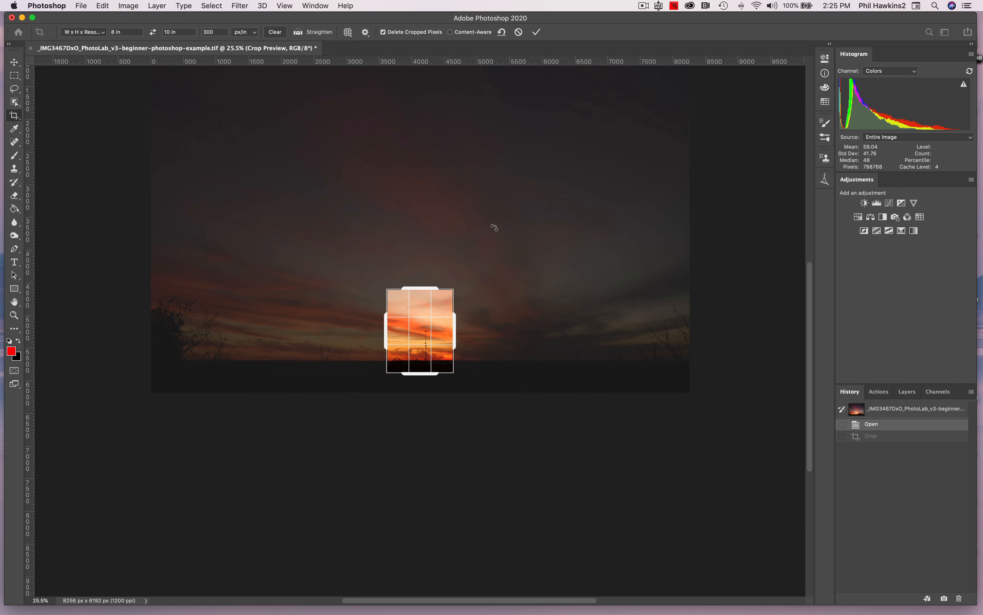
{"action": "key", "text": "Return"}
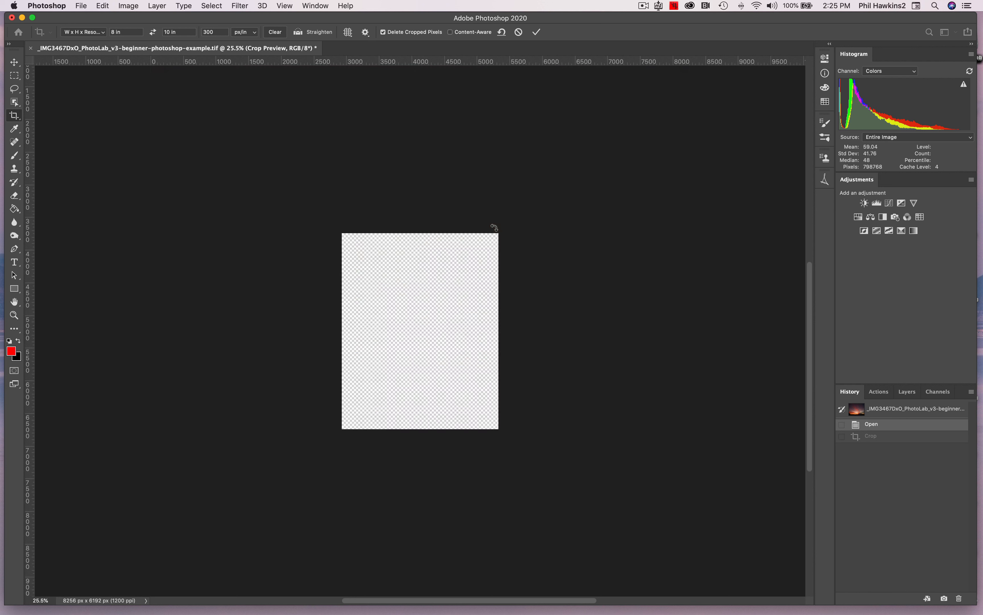
Step: Check the 8 x 10 in crop's dimensions in Image Size and inspect the antenna mast in the preview without changing the size
{"action": "left_click", "coordinate": [125, 6]}
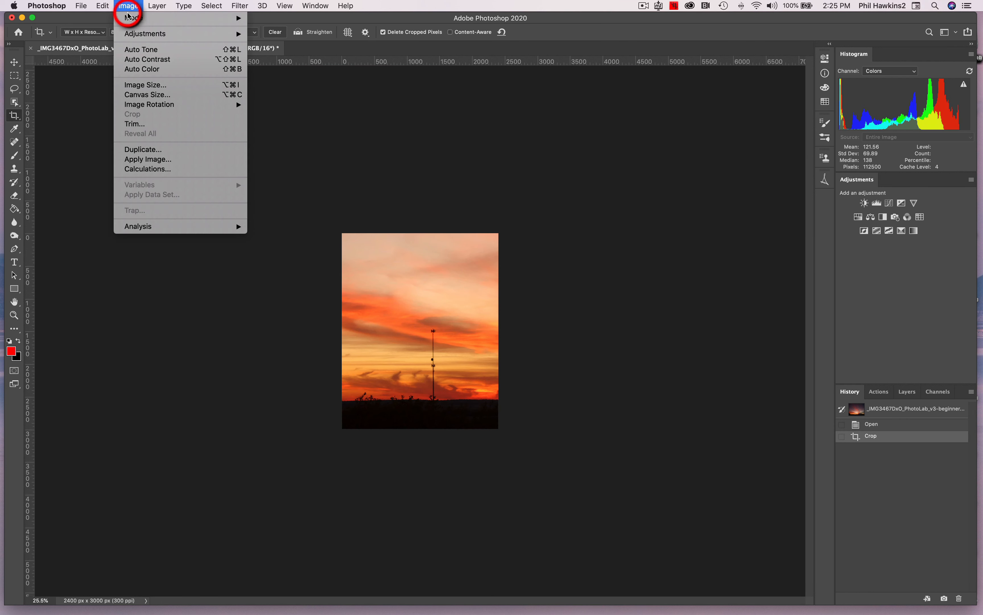
{"action": "left_click", "coordinate": [133, 84]}
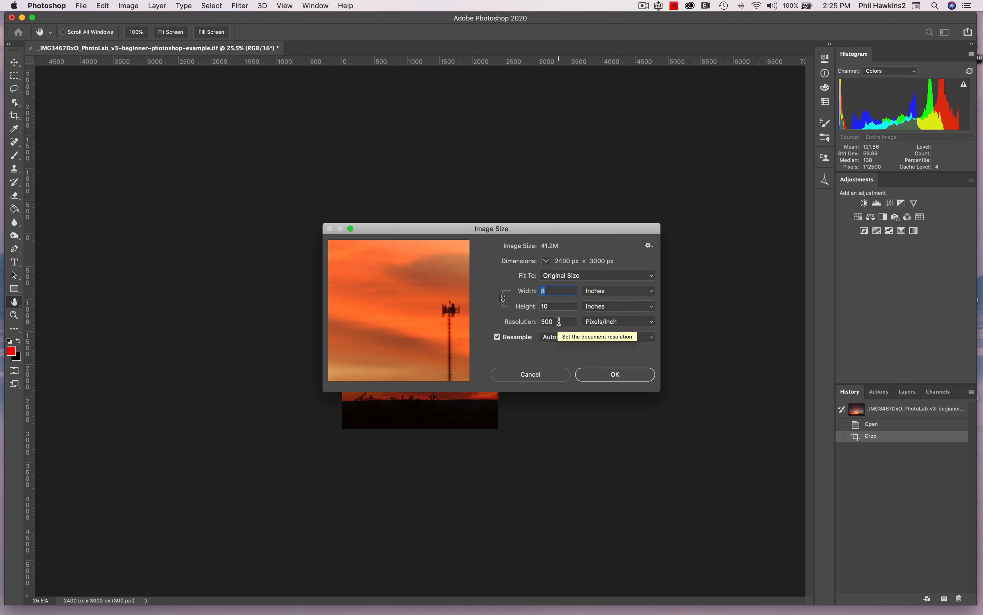
{"action": "left_click", "coordinate": [544, 374]}
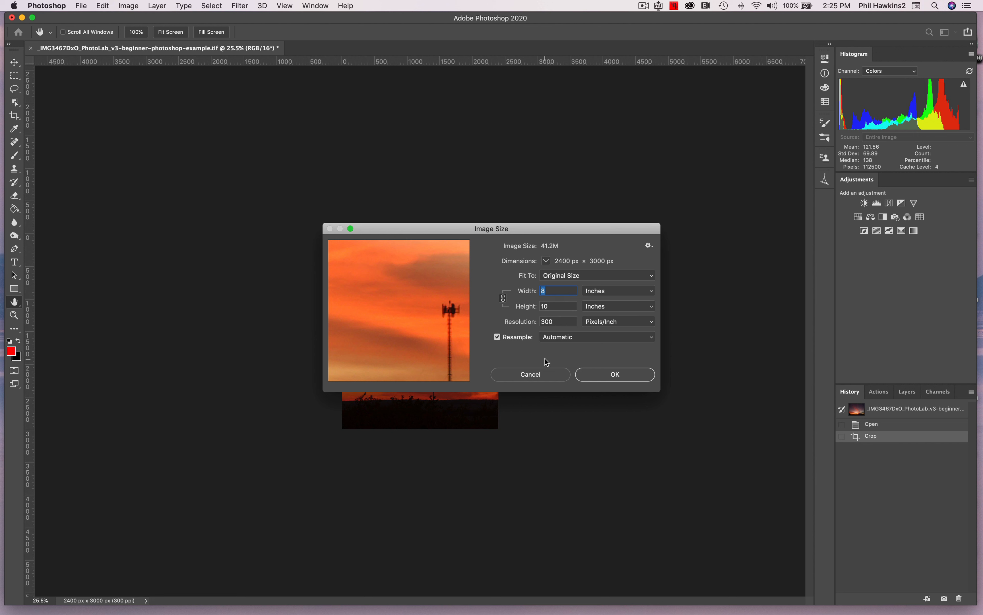
{"action": "mouse_move", "coordinate": [451, 338]}
{"action": "left_click_drag", "start_coordinate": [451, 339], "coordinate": [435, 279]}
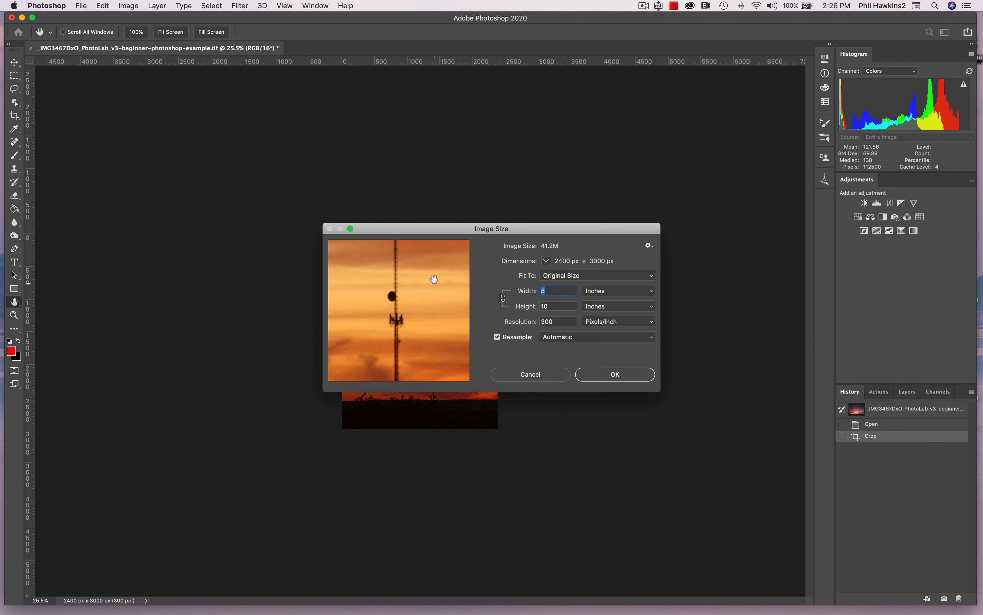
{"action": "left_click_drag", "start_coordinate": [439, 359], "coordinate": [438, 281]}
{"action": "left_click", "coordinate": [531, 374]}
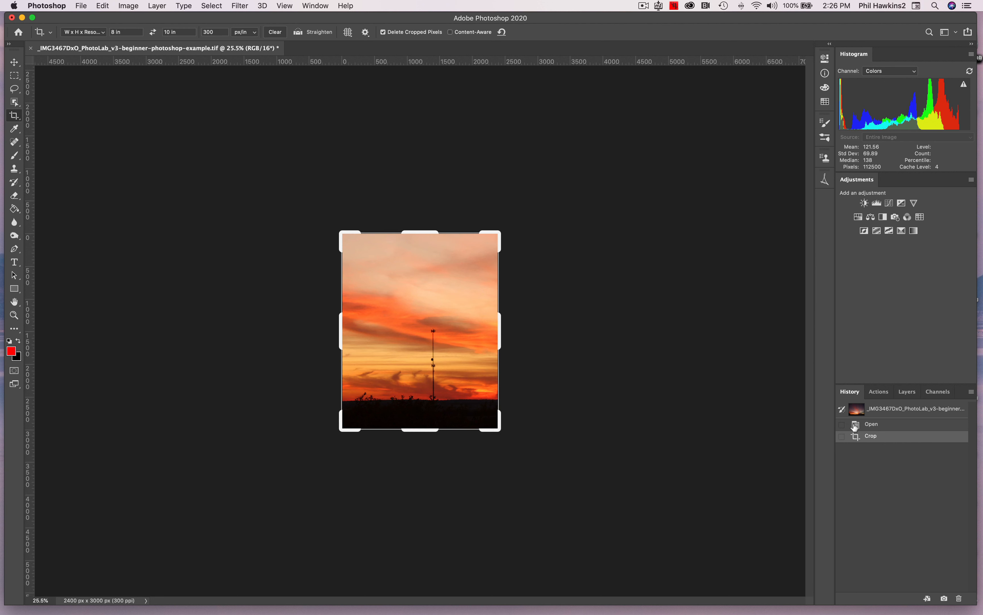
Step: Restore the photo's Open state from the history, and reset the crop settings to a Ratio crop with no fixed proportions
{"action": "left_click", "coordinate": [889, 425]}
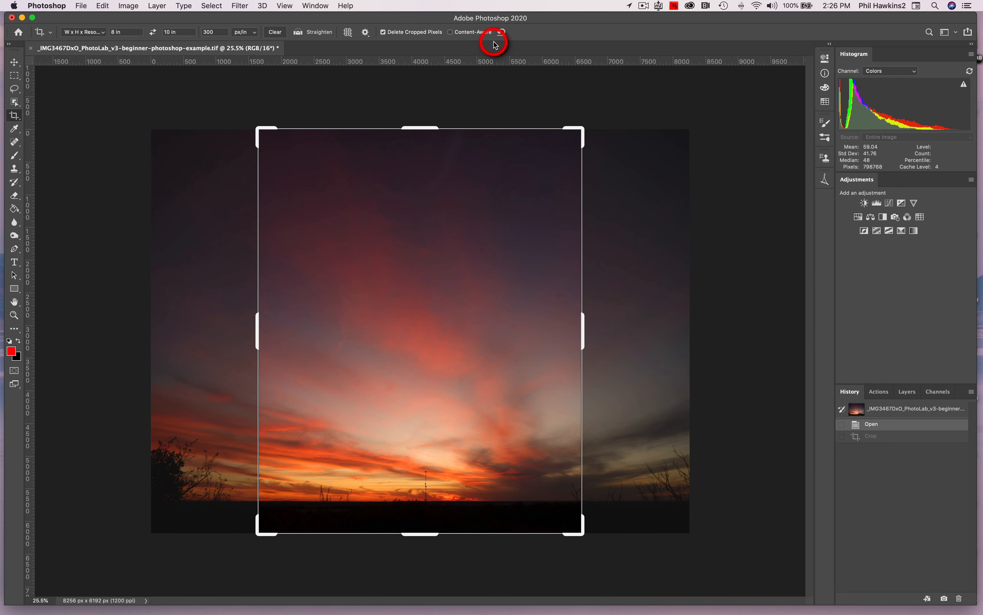
{"action": "left_click", "coordinate": [502, 33]}
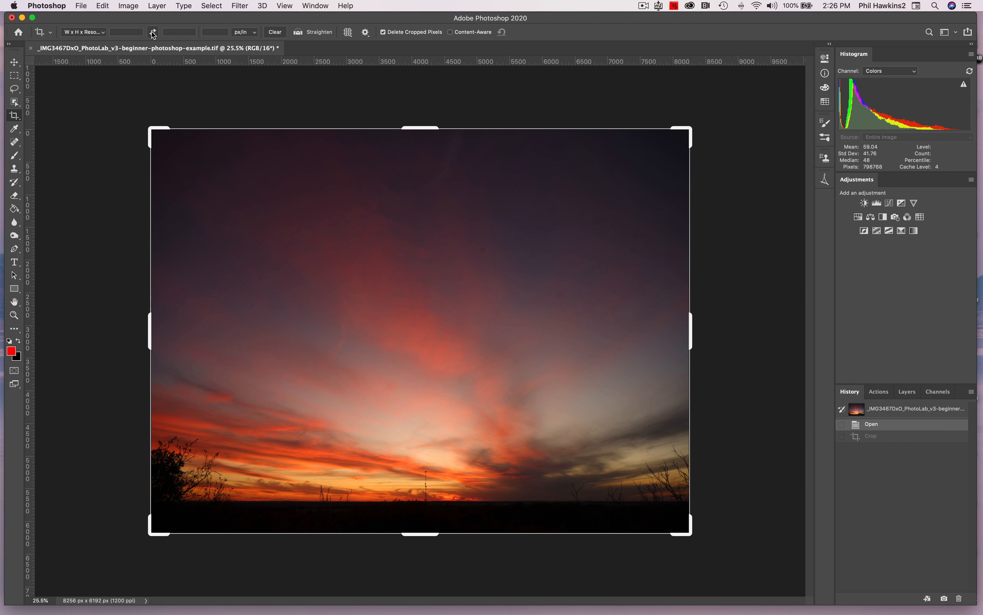
{"action": "left_click", "coordinate": [97, 32]}
{"action": "left_click", "coordinate": [97, 24]}
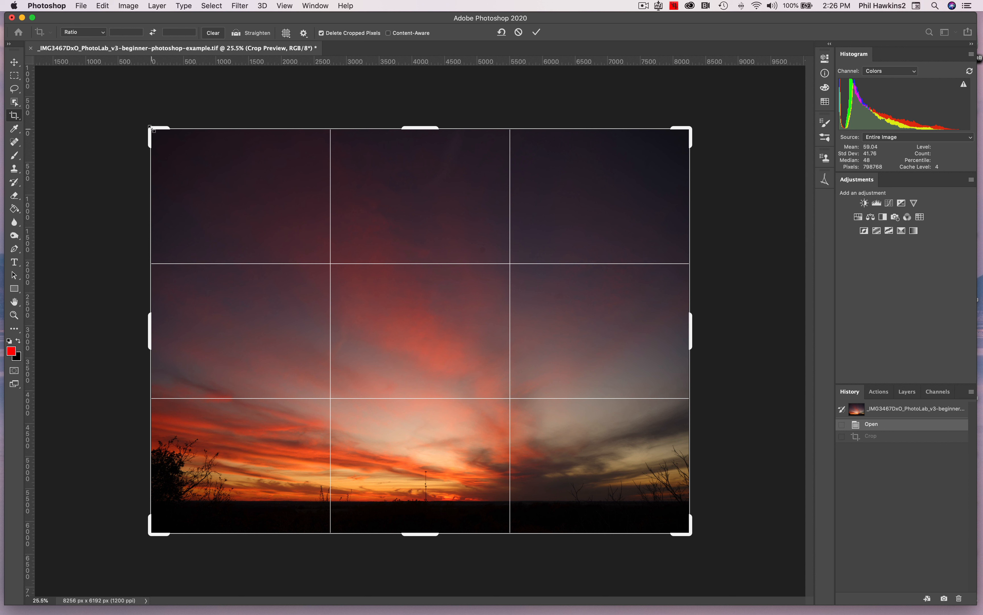
Step: Try reshaping the crop frame freely from its upper-left corner, and reset it to the full photo
{"action": "mouse_move", "coordinate": [150, 128]}
{"action": "left_mouse_down"}
{"action": "mouse_move", "coordinate": [237, 224]}
{"action": "mouse_move", "coordinate": [225, 181]}
{"action": "mouse_move", "coordinate": [180, 141]}
{"action": "mouse_move", "coordinate": [248, 225]}
{"action": "mouse_move", "coordinate": [143, 142]}
{"action": "left_mouse_up"}
{"action": "key", "text": "super+r"}
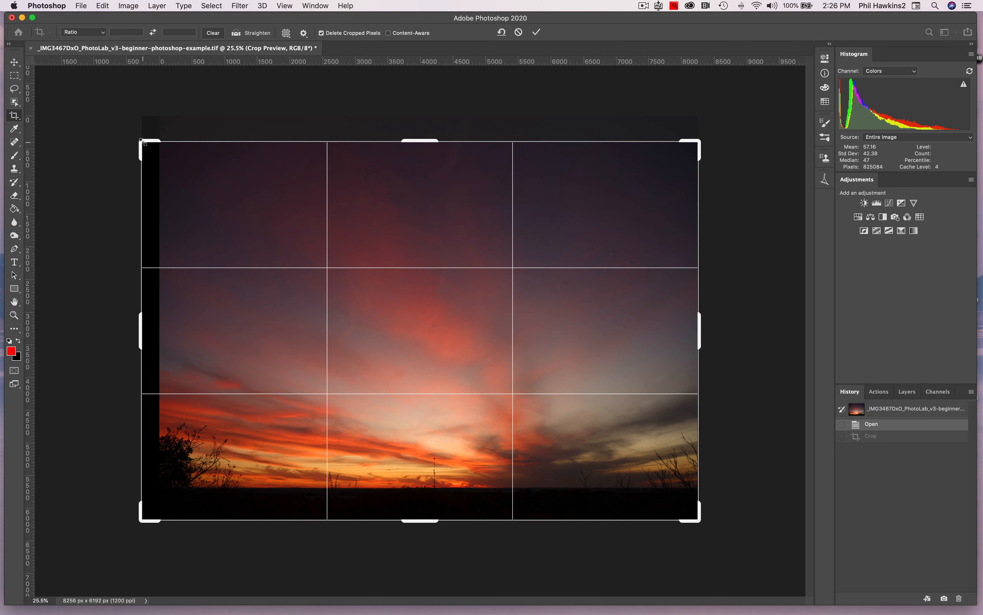
{"action": "left_click", "coordinate": [502, 34]}
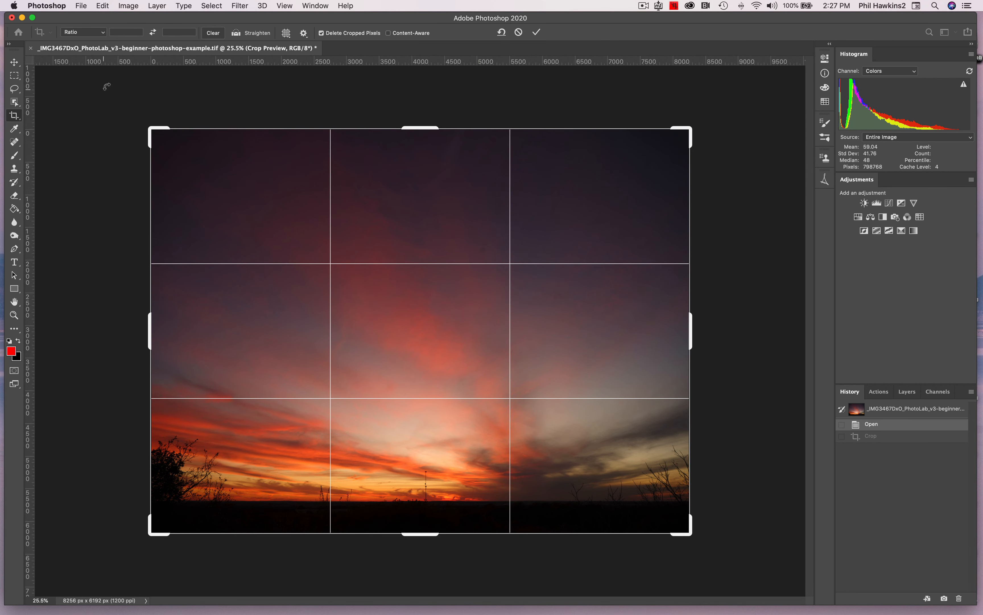
Step: Crop the photo with the 5 : 7 ratio preset, trying the landscape orientation and applying the portrait one
{"action": "left_click", "coordinate": [102, 33]}
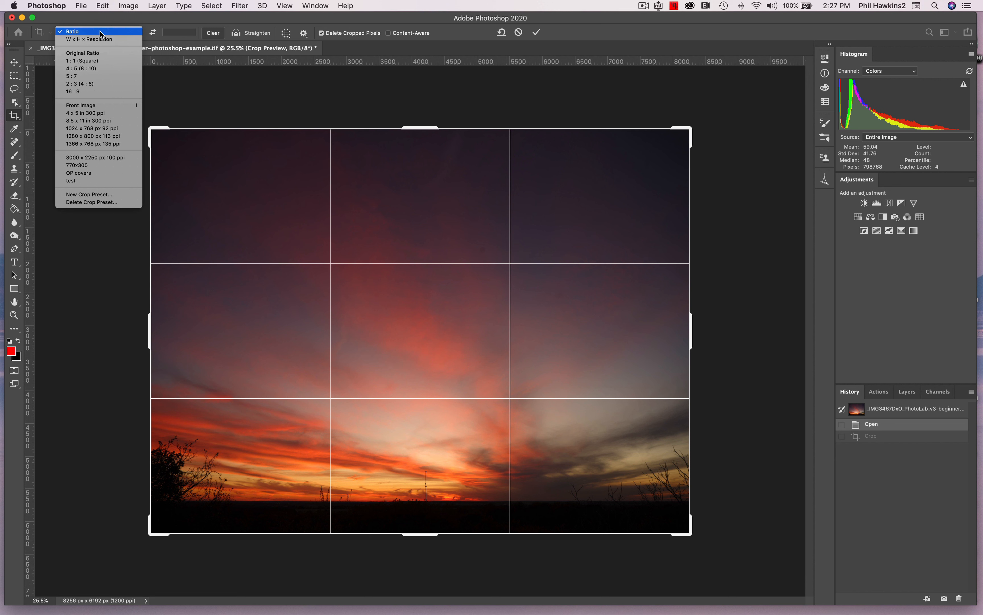
{"action": "left_click", "coordinate": [83, 77]}
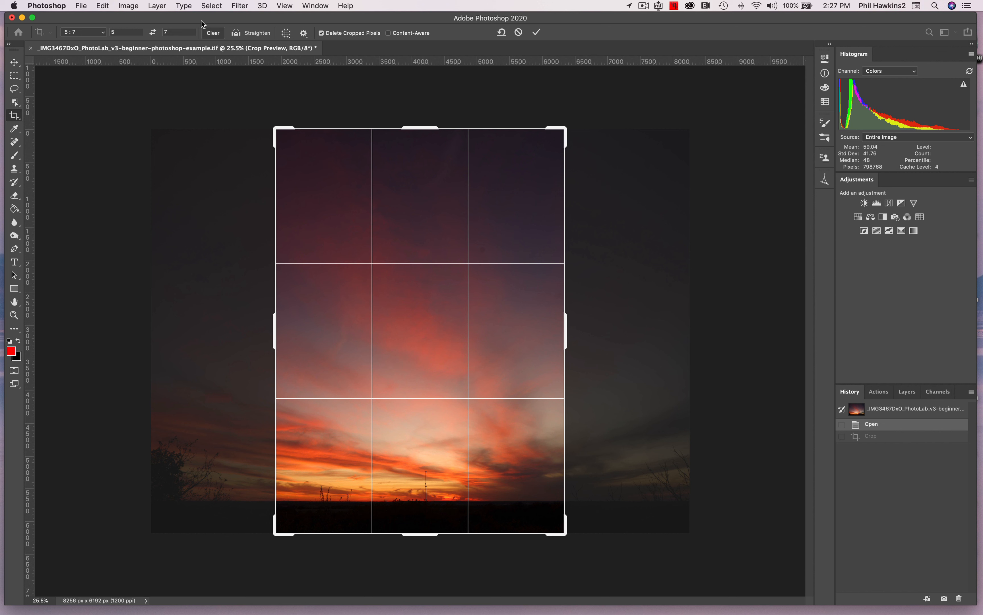
{"action": "left_click", "coordinate": [153, 33]}
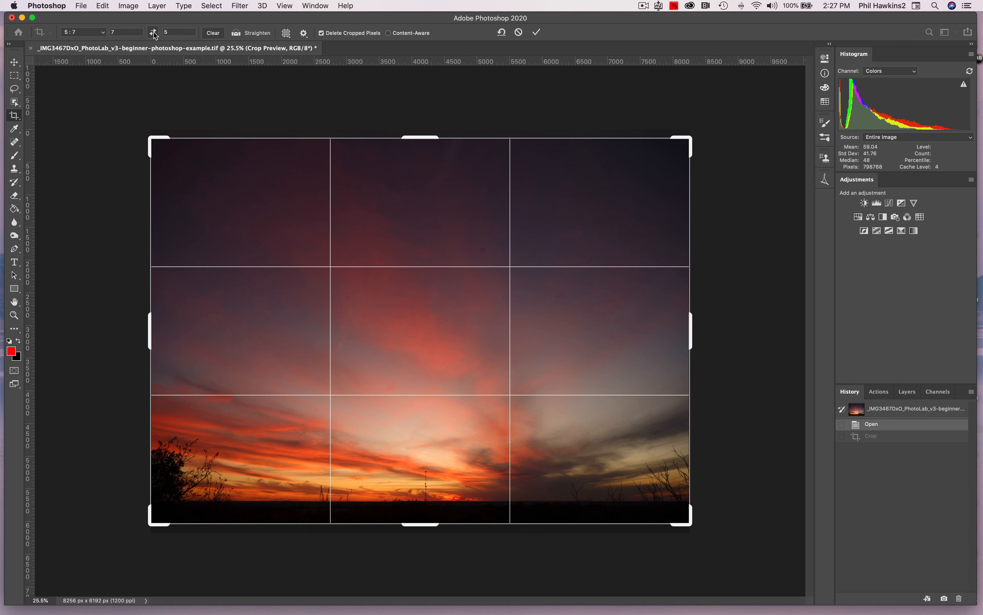
{"action": "left_click", "coordinate": [153, 34]}
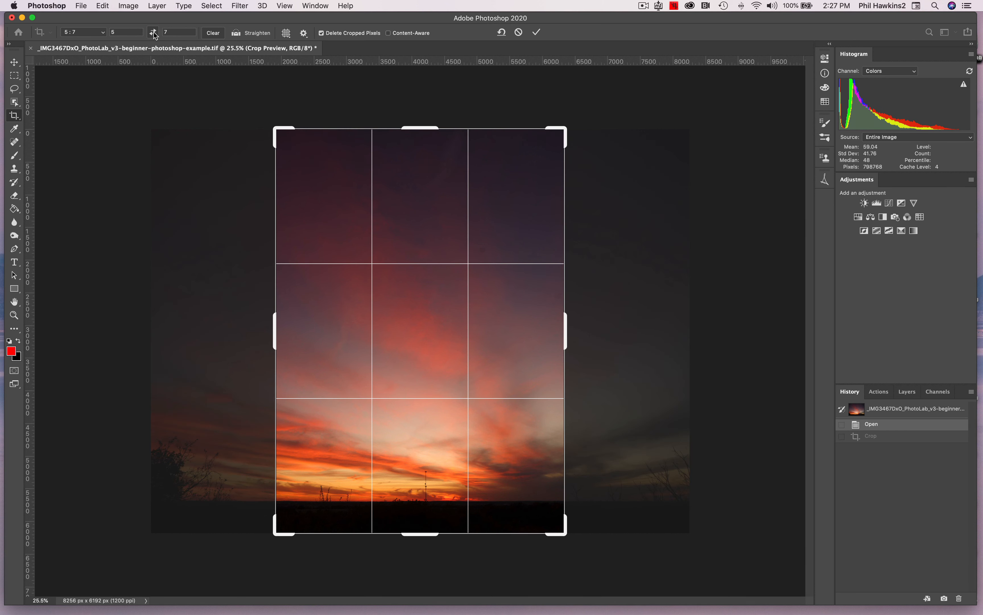
{"action": "key", "text": "Return"}
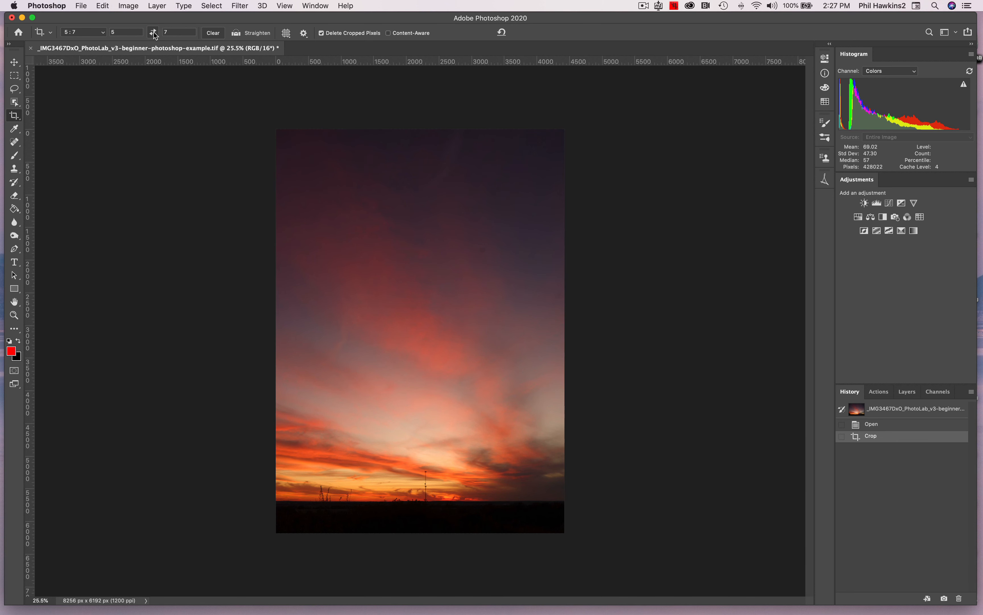
Step: Check the dimensions and resolution of the 5 : 7 crop in Image Size without changing them
{"action": "left_click", "coordinate": [129, 6]}
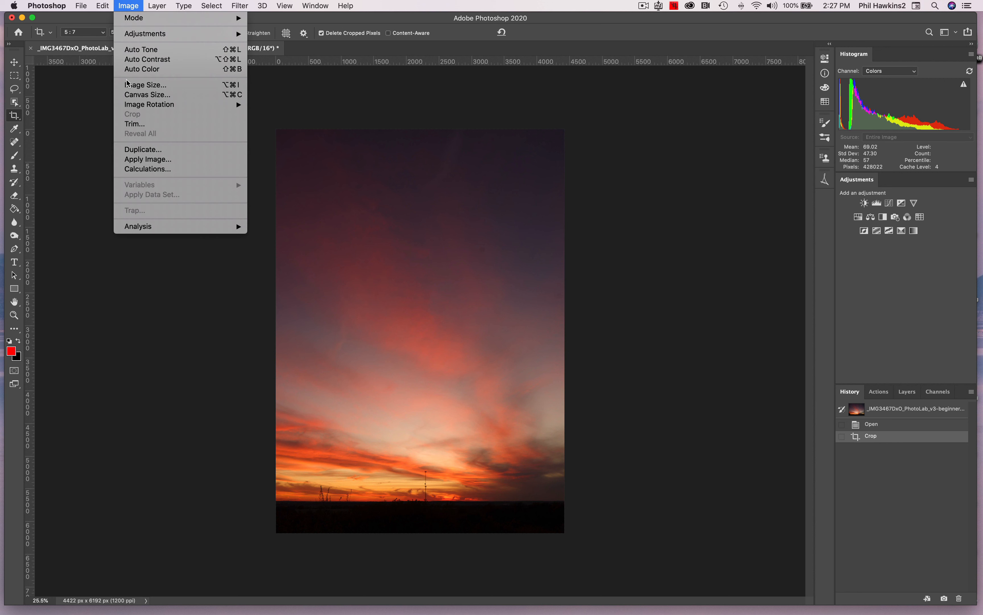
{"action": "left_click", "coordinate": [146, 85]}
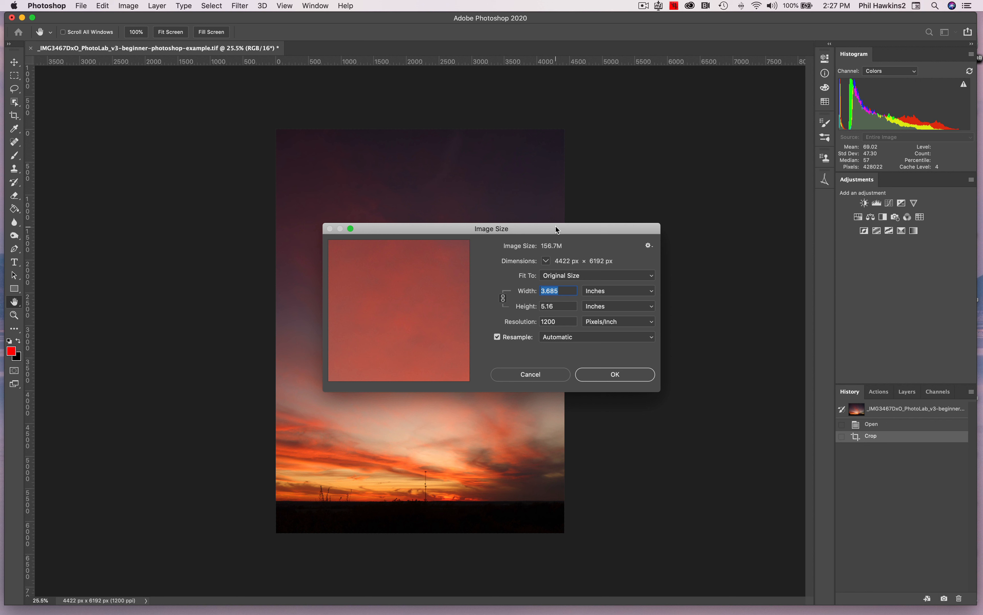
{"action": "left_click", "coordinate": [531, 374]}
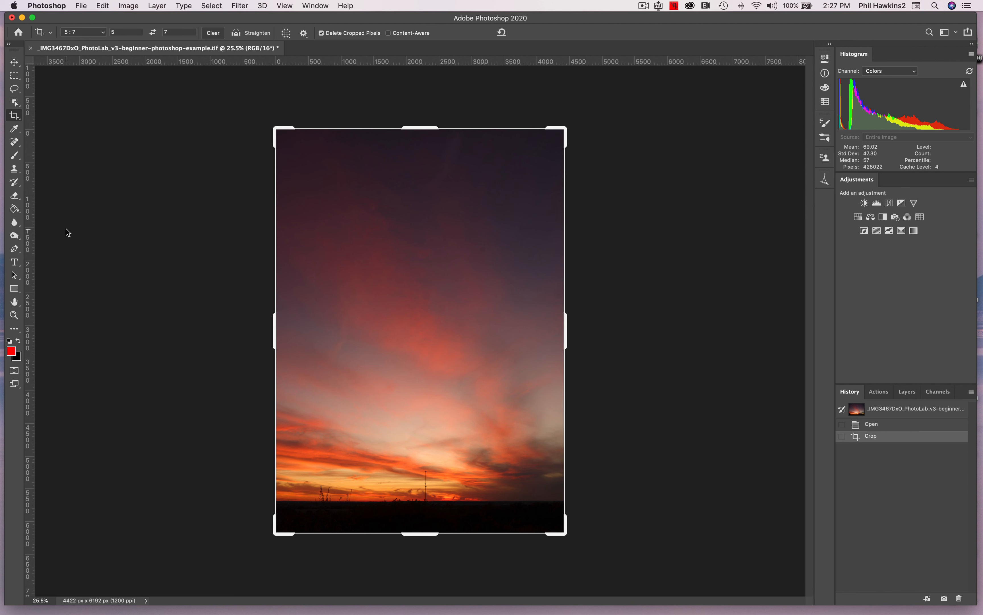
Step: Restore the uncropped Open state from the history and clear the 5 : 7 ratio by resetting the crop settings
{"action": "left_click_drag", "start_coordinate": [900, 424], "coordinate": [896, 457]}
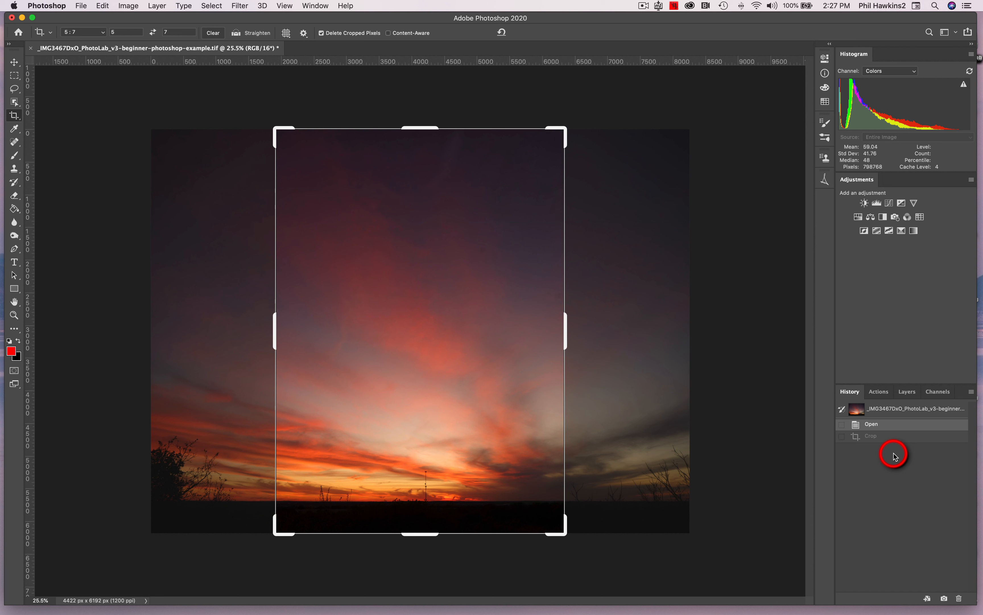
{"action": "left_click", "coordinate": [501, 32]}
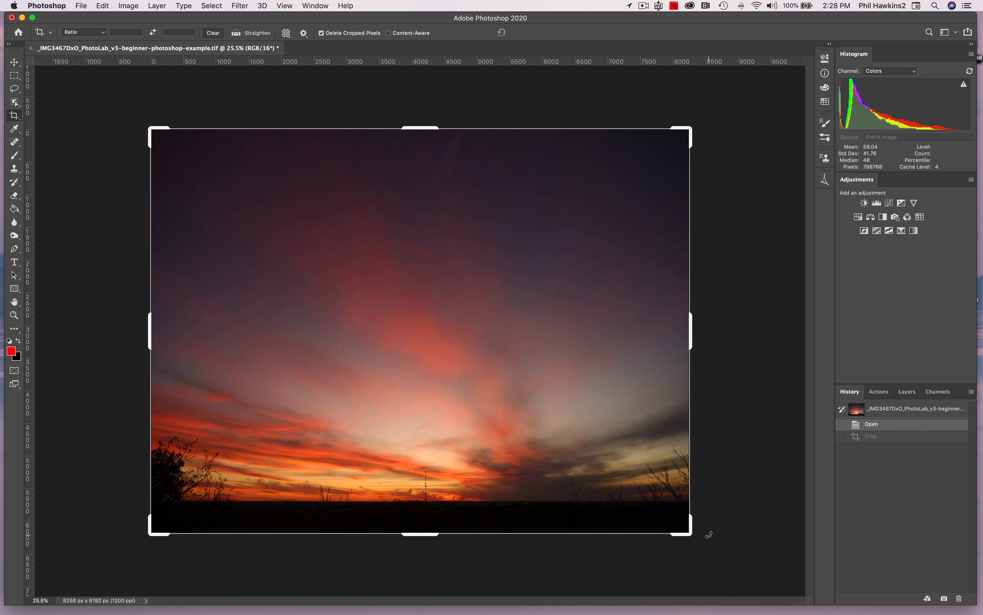
Step: Tilt the photo counterclockwise within the crop frame, and level it again with Straighten along the horizon
{"action": "left_click_drag", "start_coordinate": [709, 535], "coordinate": [718, 503]}
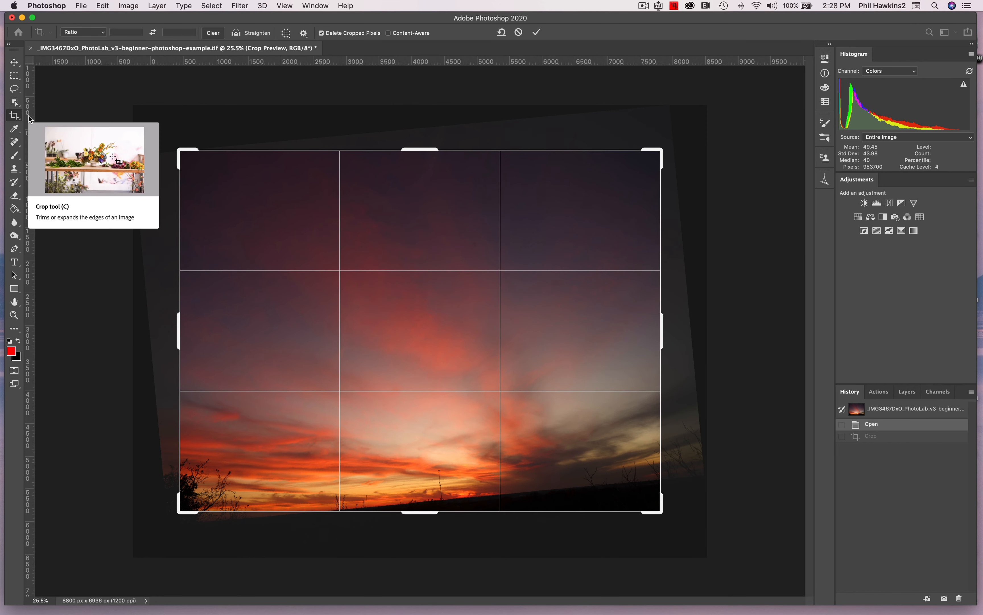
{"action": "left_click", "coordinate": [240, 36]}
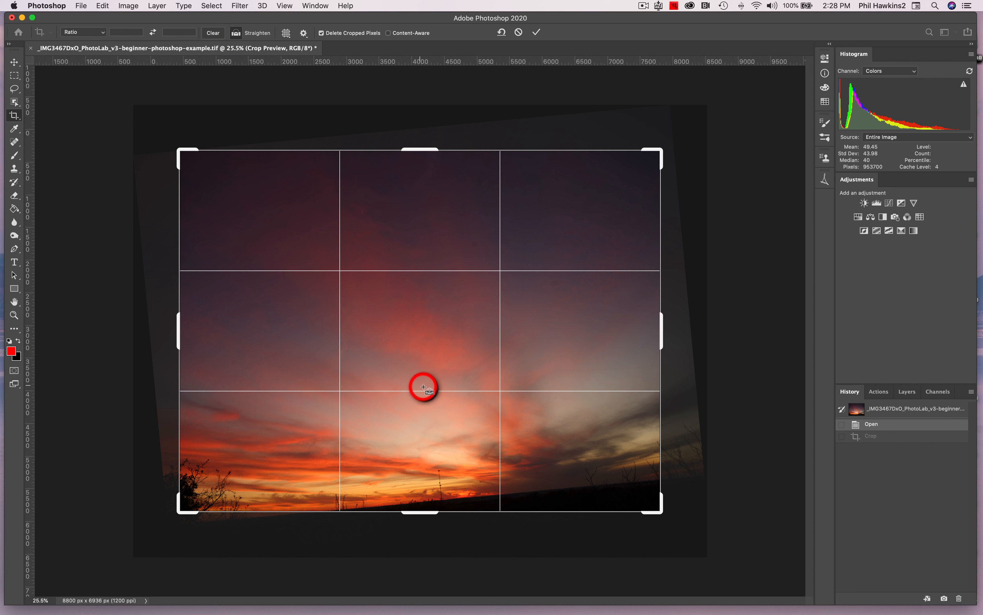
{"action": "left_click_drag", "start_coordinate": [445, 500], "coordinate": [578, 487]}
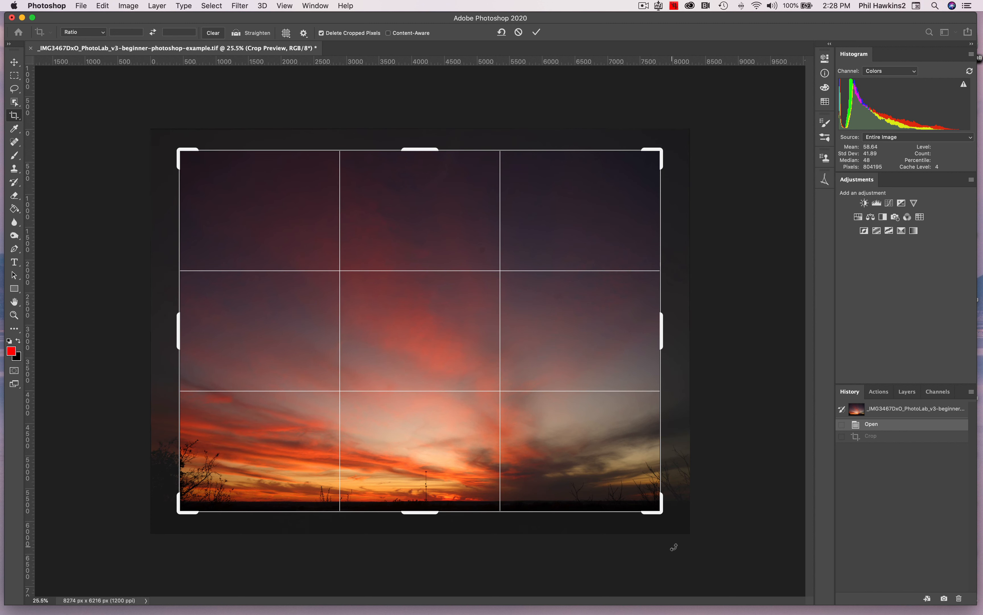
Step: Try rotating the photo around the crop frame once more, and reset the crop
{"action": "left_click_drag", "start_coordinate": [680, 549], "coordinate": [468, 556]}
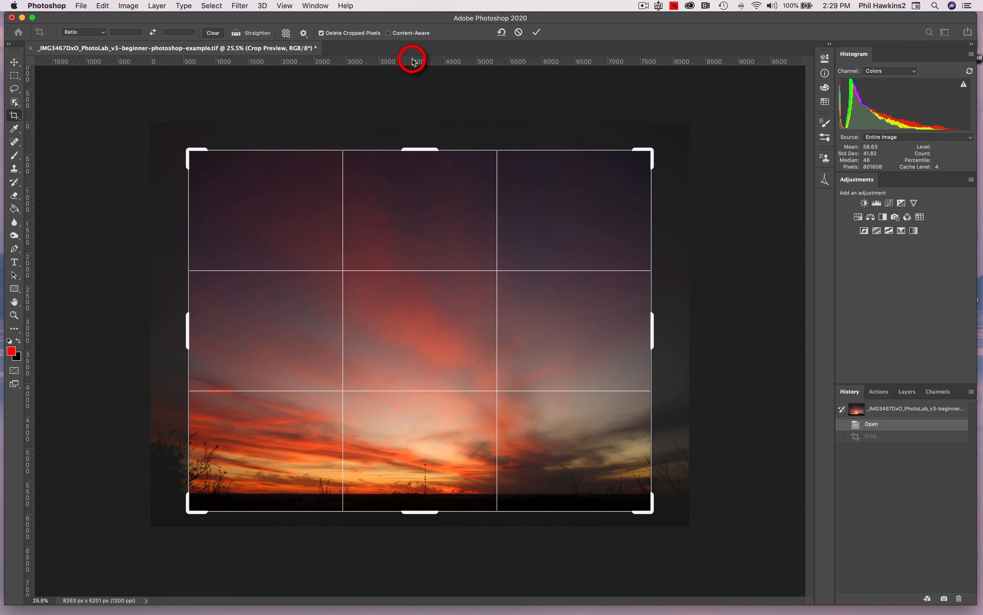
{"action": "left_click", "coordinate": [502, 32]}
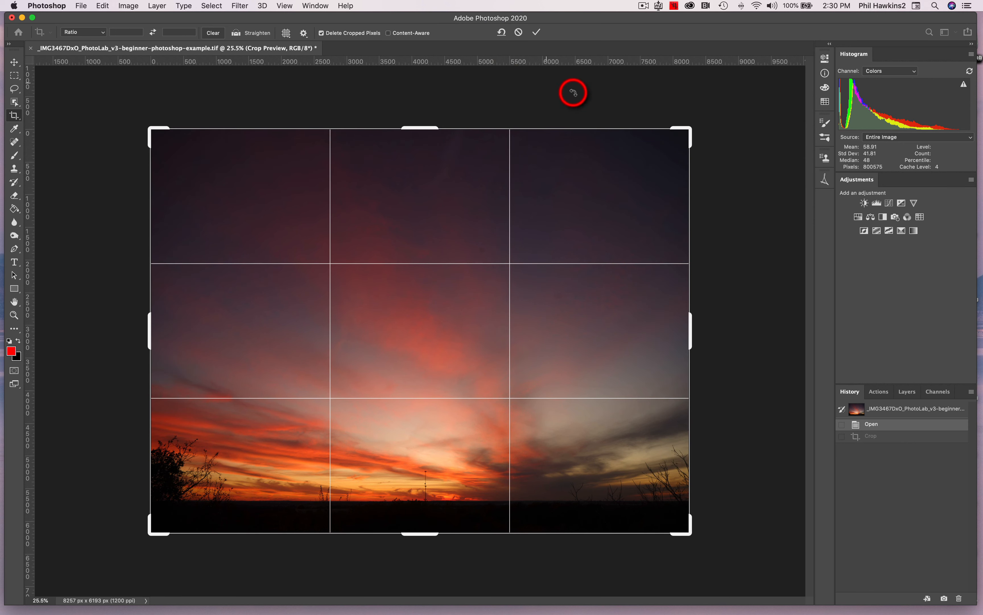
Step: Crop the photo freely to its lower-left area, about 5470 x 4543 px
{"action": "left_click_drag", "start_coordinate": [685, 132], "coordinate": [536, 210]}
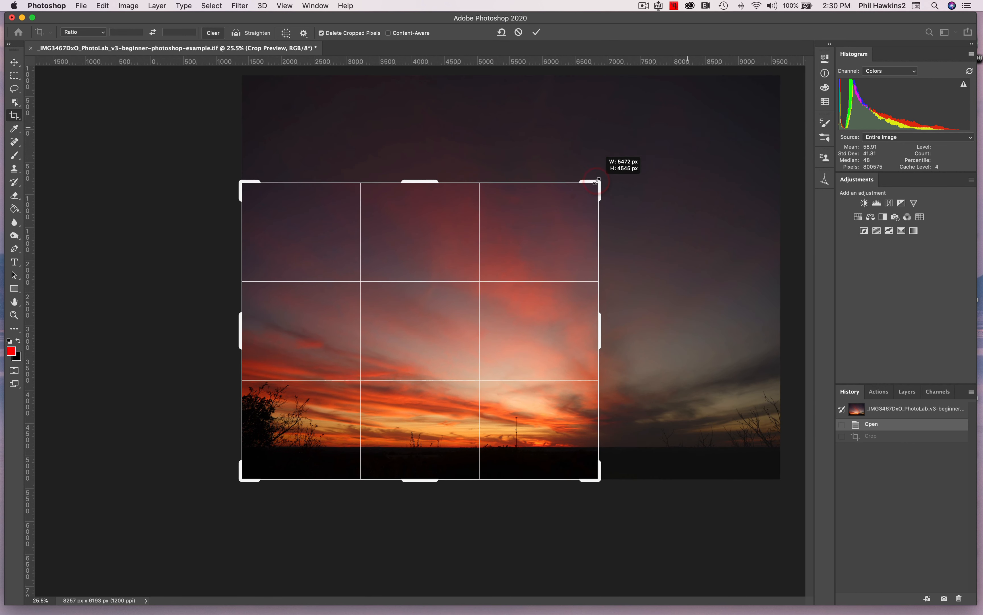
{"action": "left_click", "coordinate": [537, 33]}
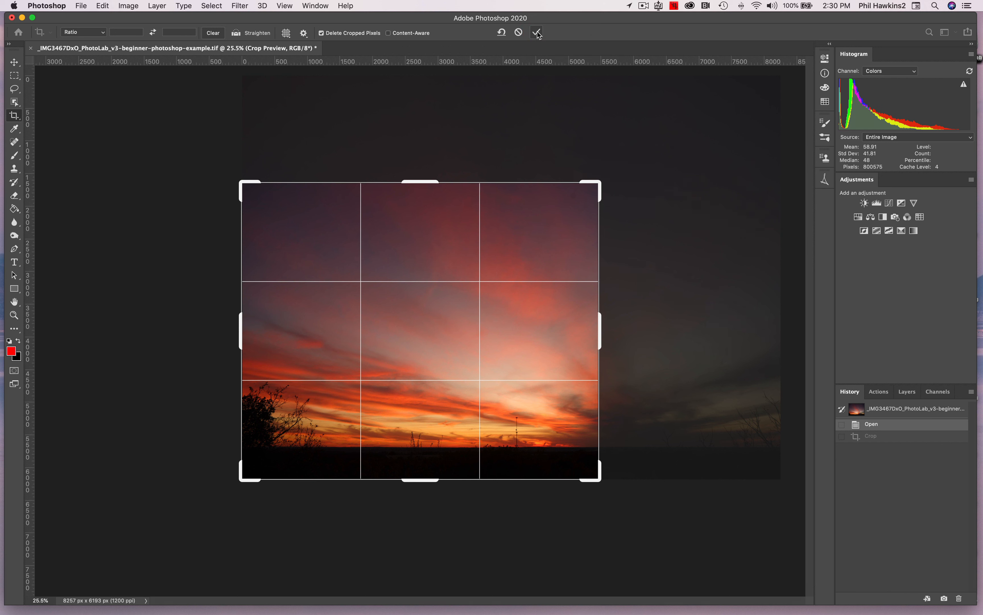
{"action": "left_click", "coordinate": [607, 33]}
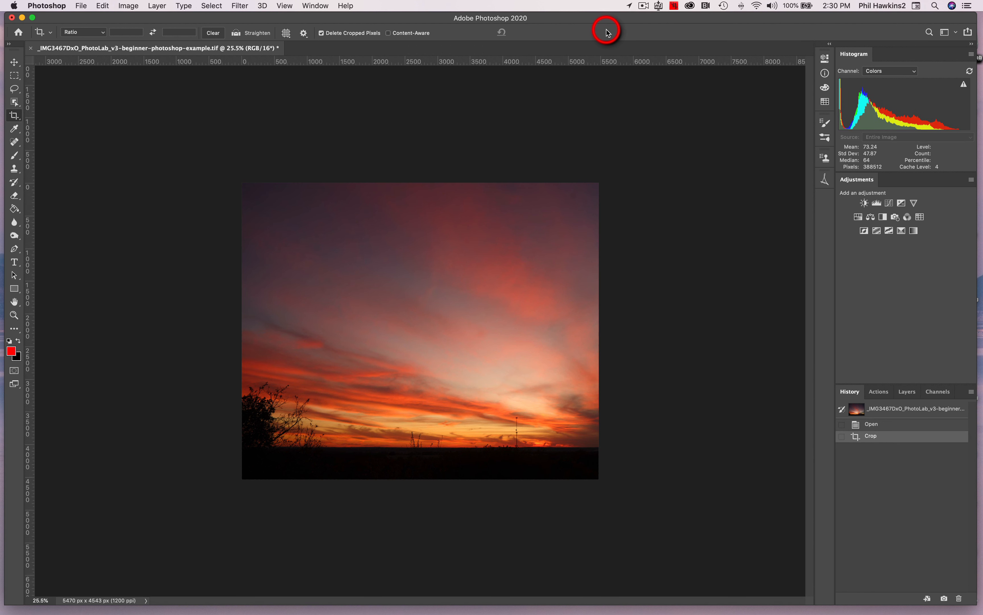
Step: Restore the photo's Open state from the history and activate the crop frame over the full photo
{"action": "left_click", "coordinate": [890, 424]}
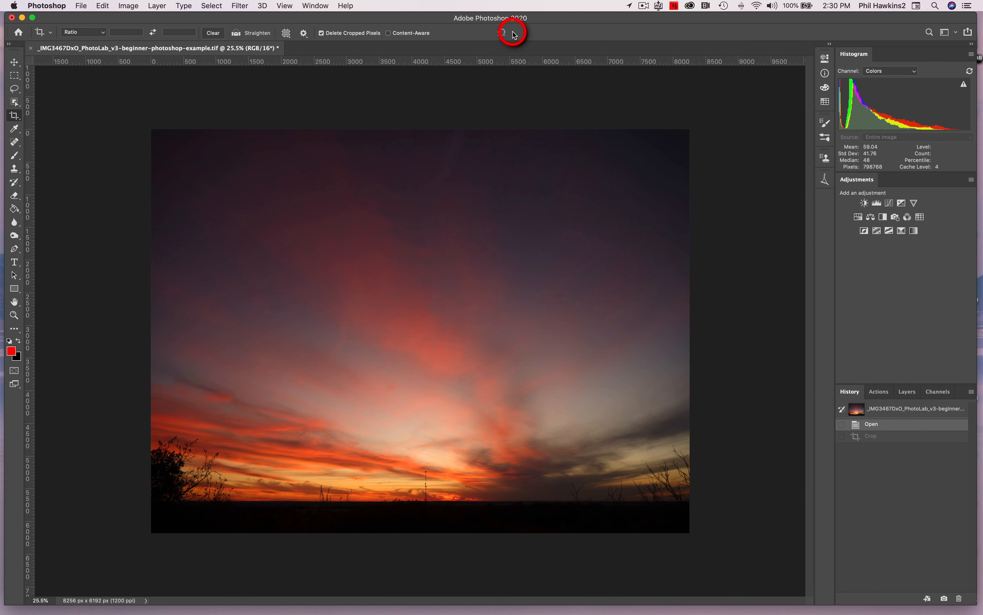
{"action": "left_click", "coordinate": [503, 154]}
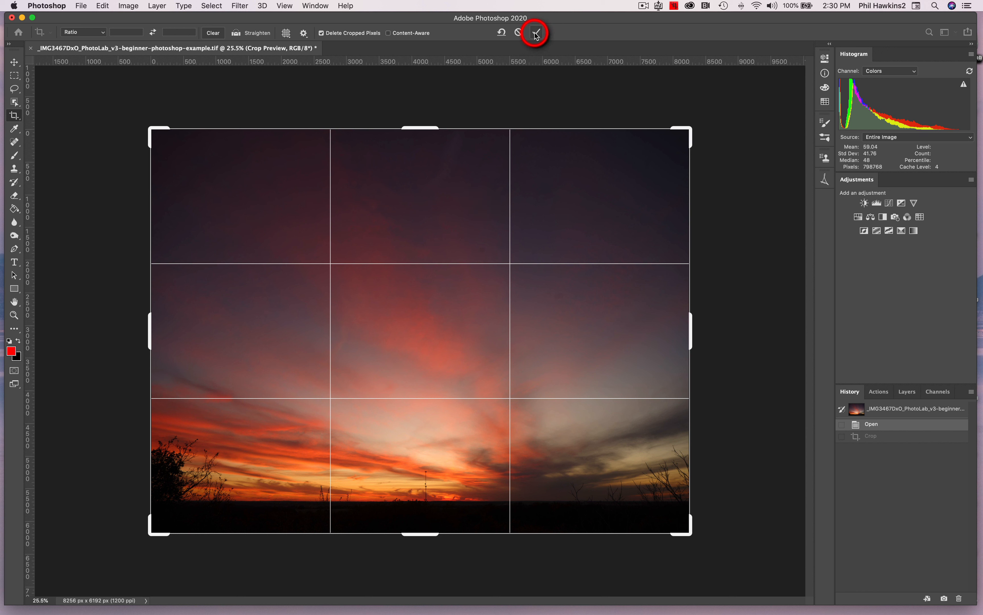